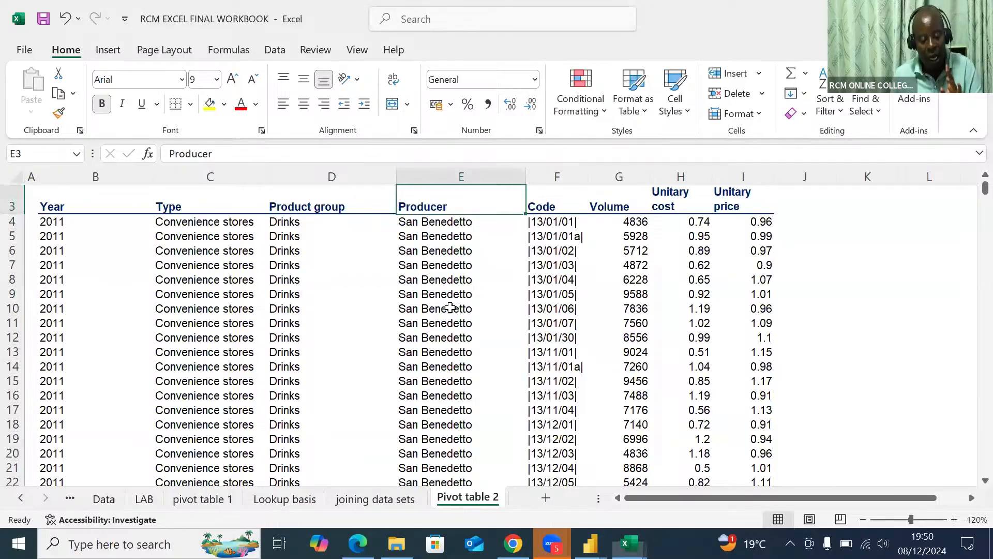
Create a PivotTable on a new worksheet from the sales data range B3:I15121 on the Pivot table 2 sheet
left_click(450, 309)
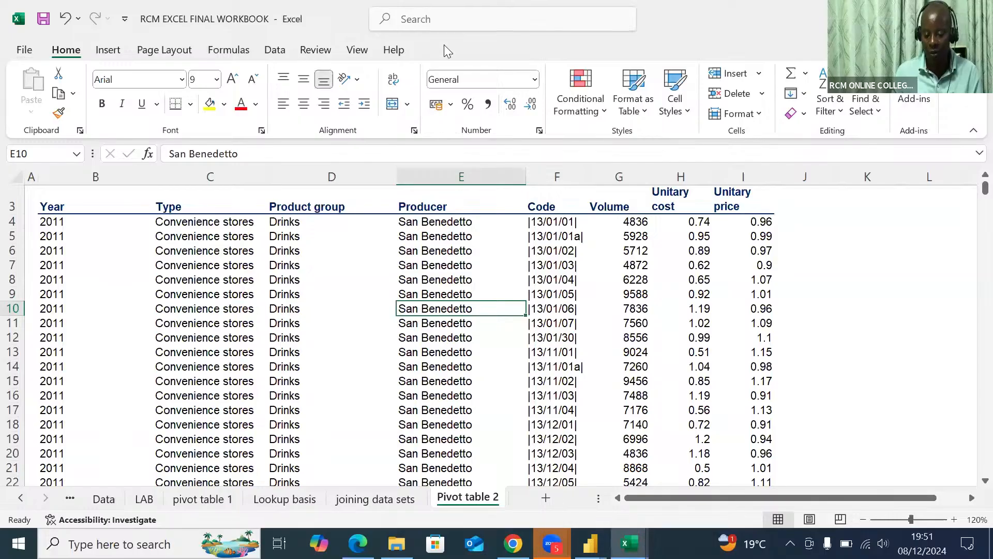
left_click(108, 51)
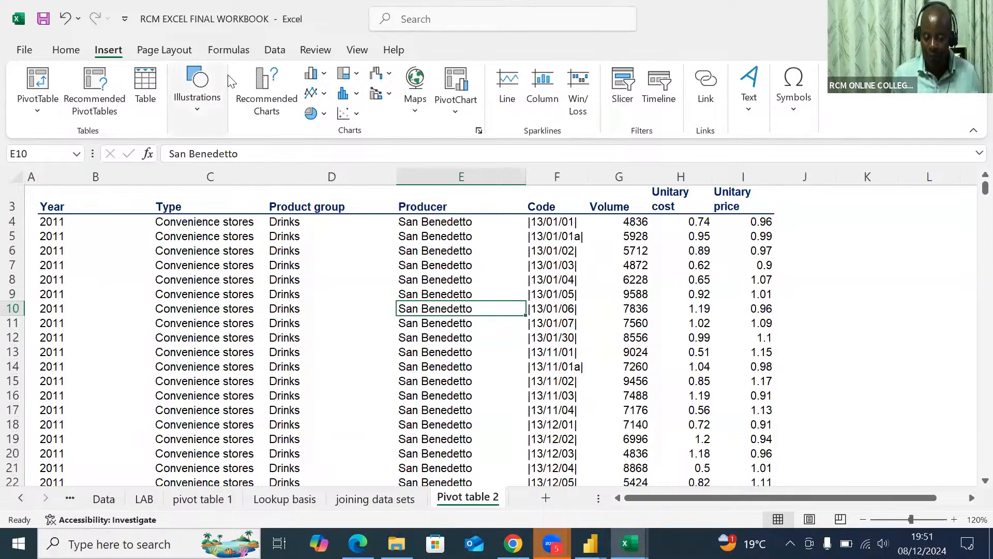
left_click(40, 88)
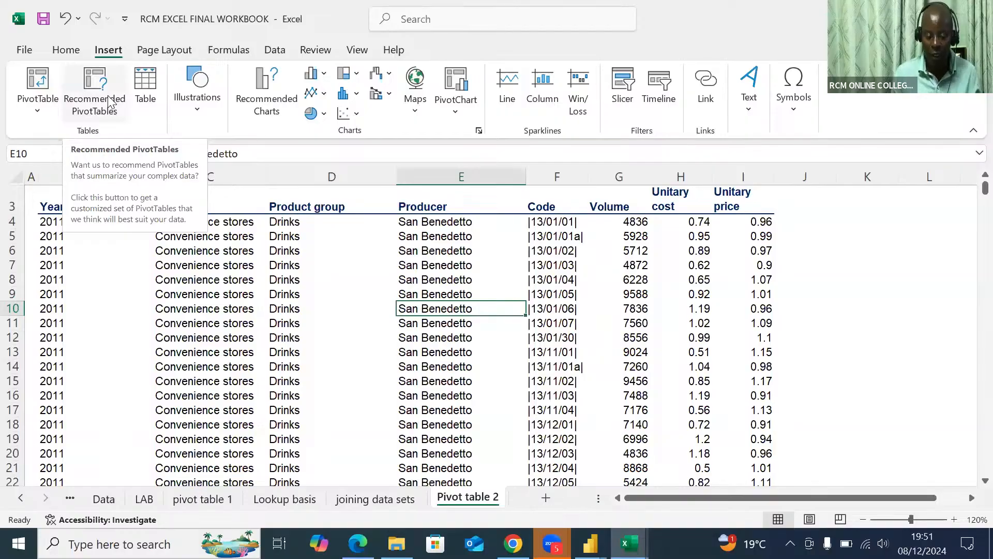
left_click(34, 89)
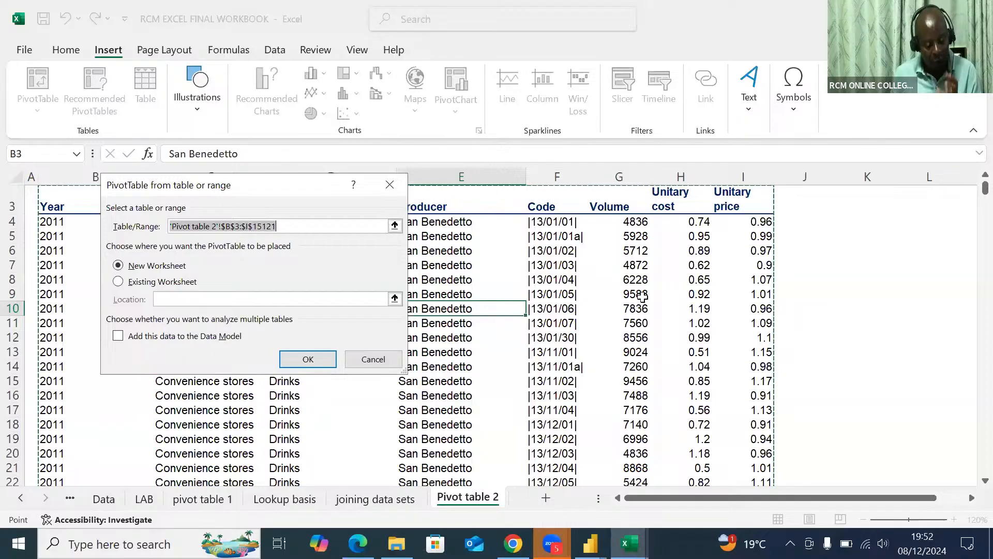
left_click(309, 358)
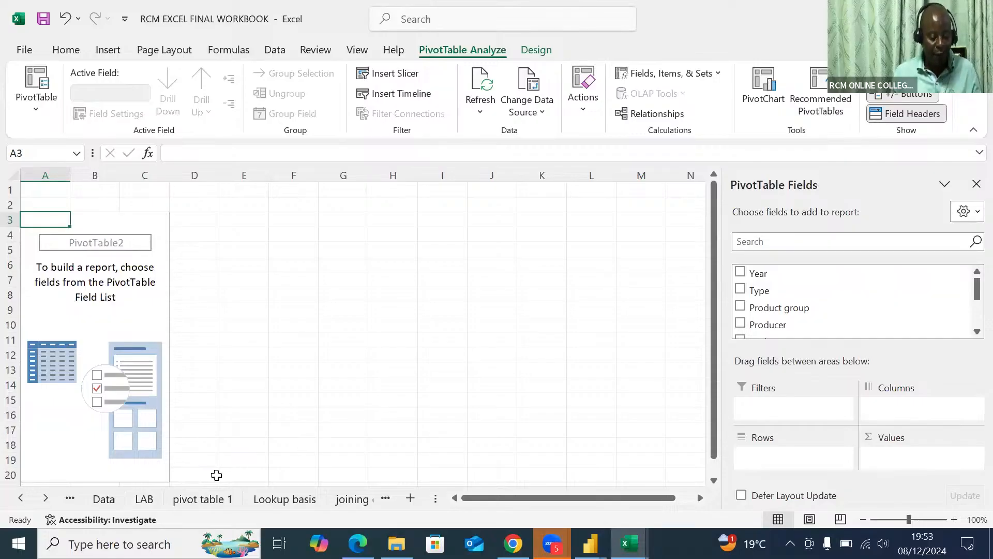
Review the source data on the Pivot table 2 sheet and return to the empty PivotTable on Sheet1
left_click(47, 498)
left_click(47, 498)
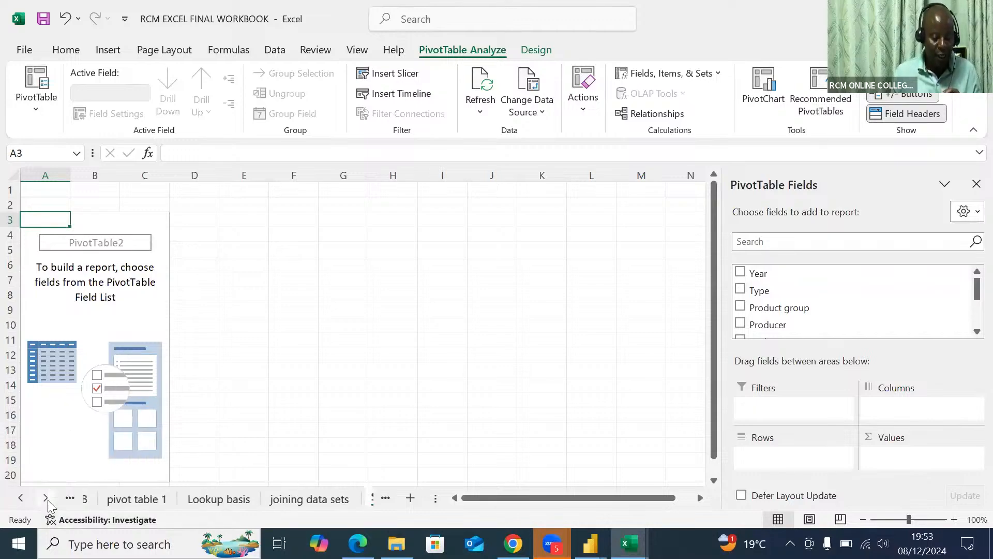
left_click(46, 498)
left_click(46, 498)
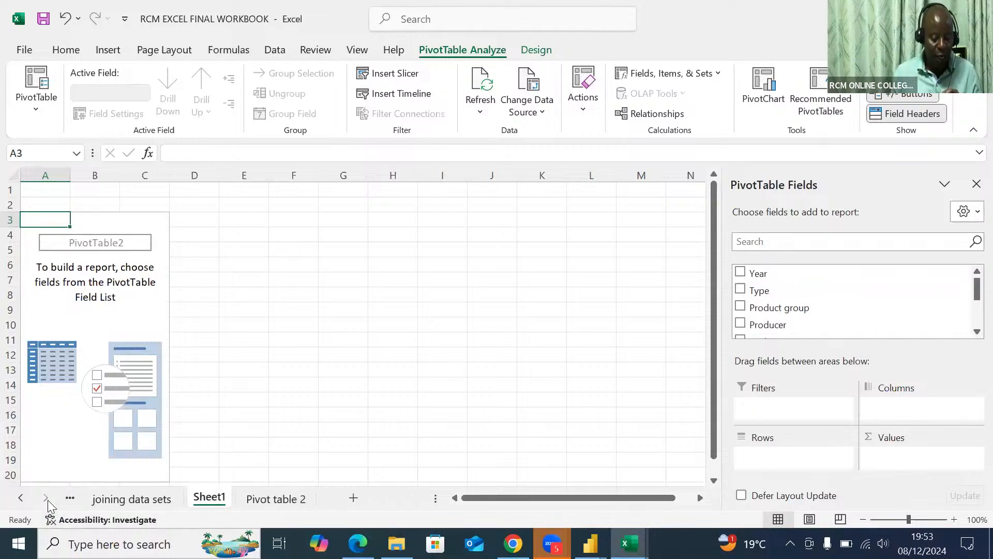
left_click(272, 498)
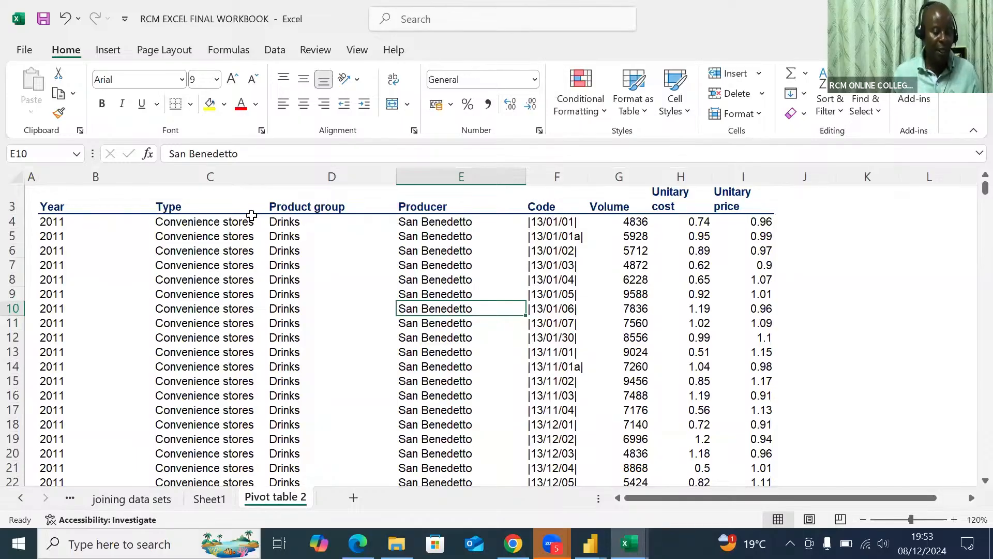
left_click(209, 500)
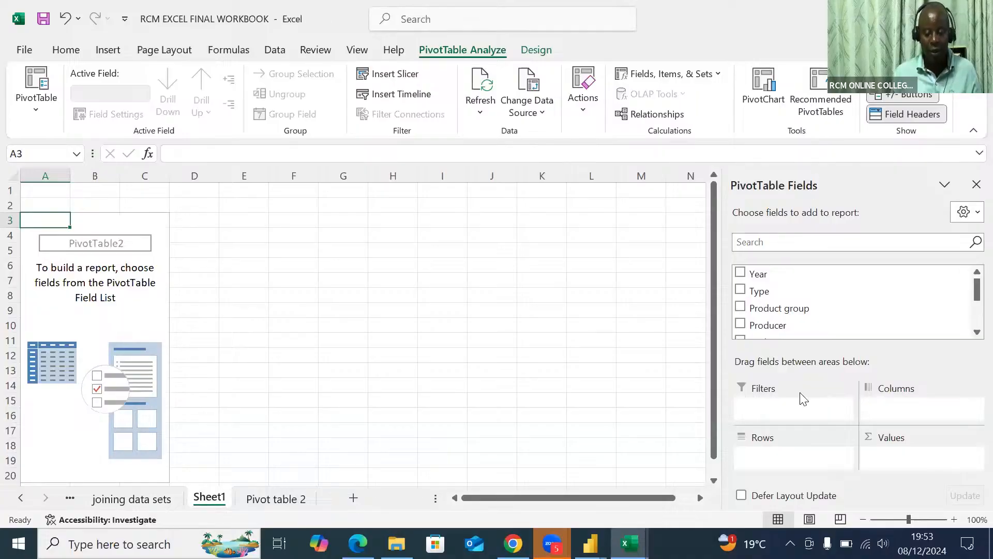
Add the Volume field to the PivotTable's values area
left_click(972, 333)
left_click(972, 332)
left_click(972, 333)
left_click(972, 332)
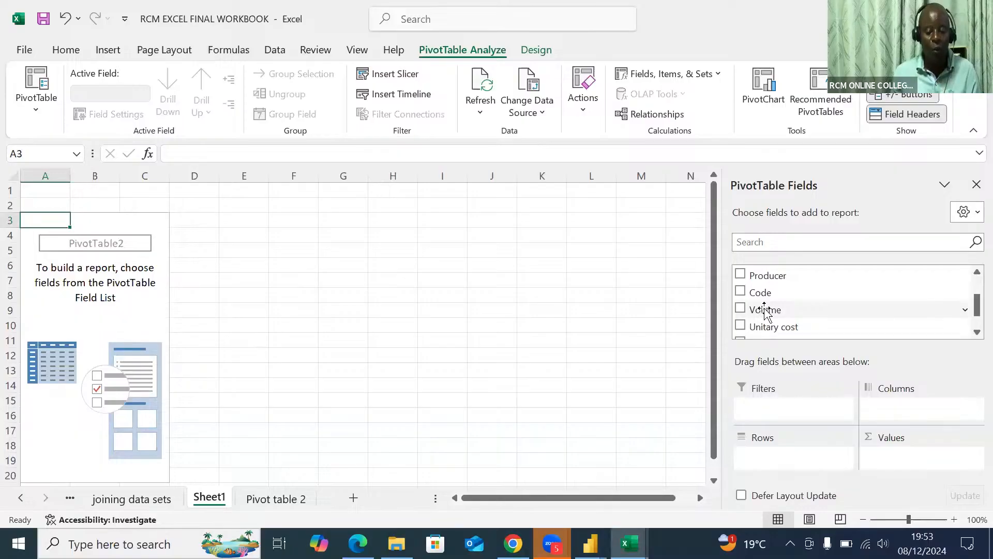
left_click_drag(766, 310, 771, 287)
scroll(771, 290, "up", 1)
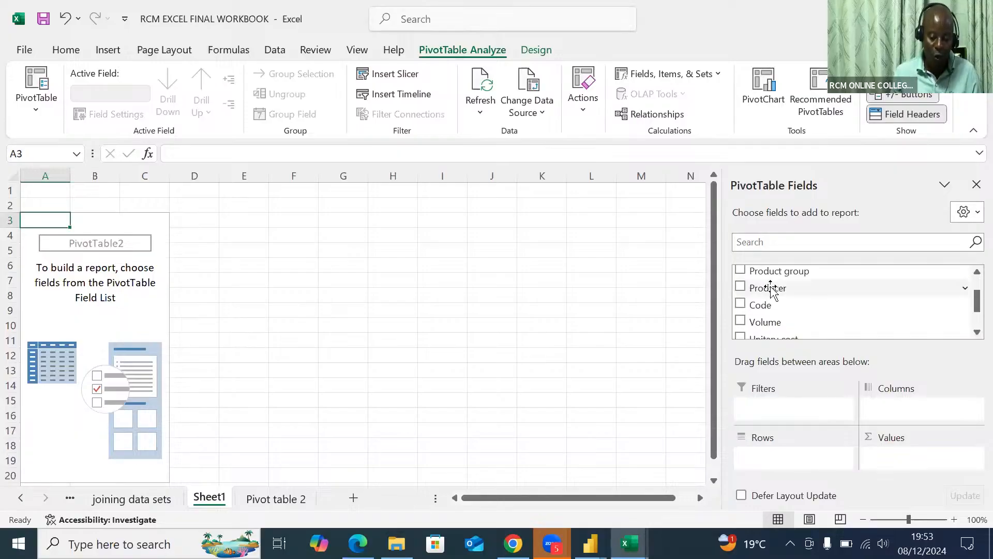
left_click(977, 332)
left_click(977, 333)
left_click(977, 332)
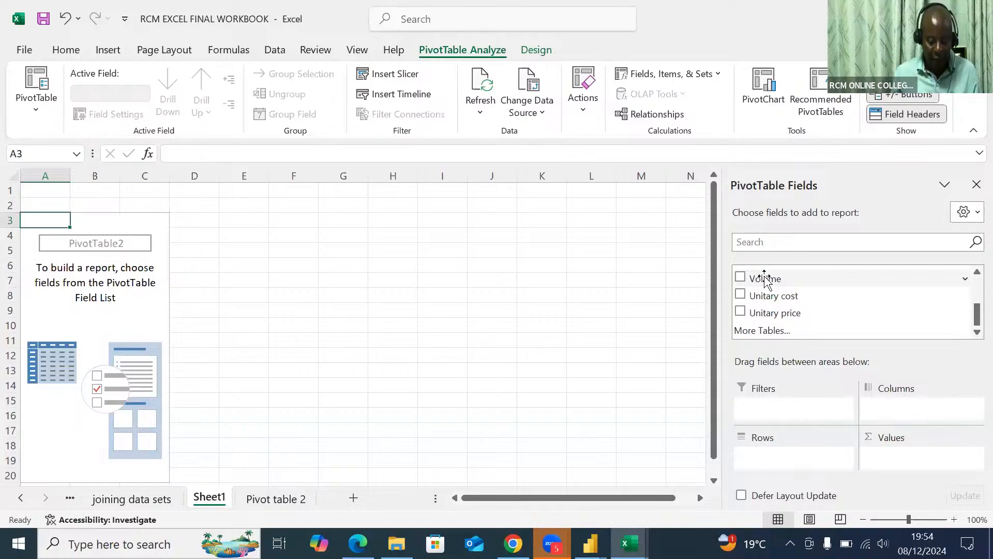
left_click_drag(765, 280, 897, 470)
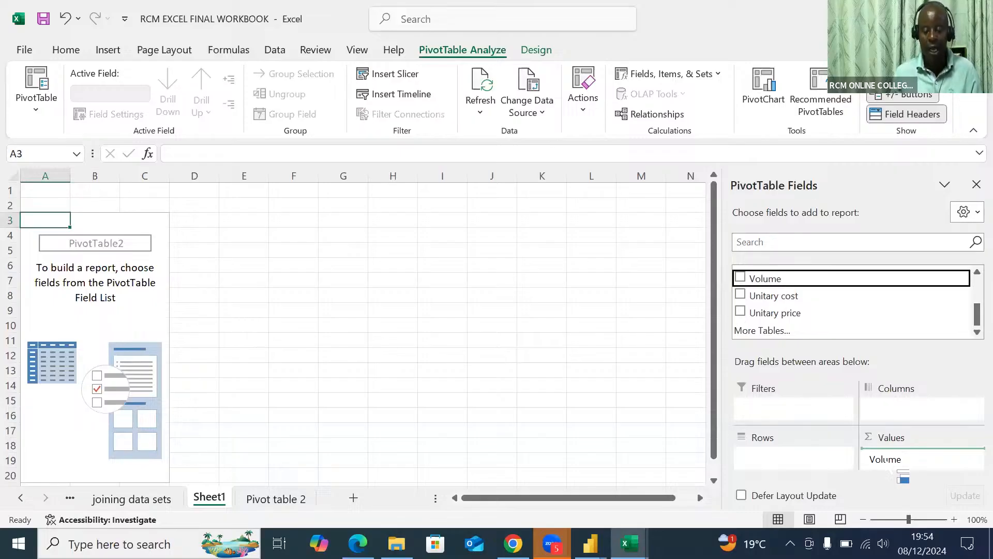
left_click_drag(897, 470, 886, 459)
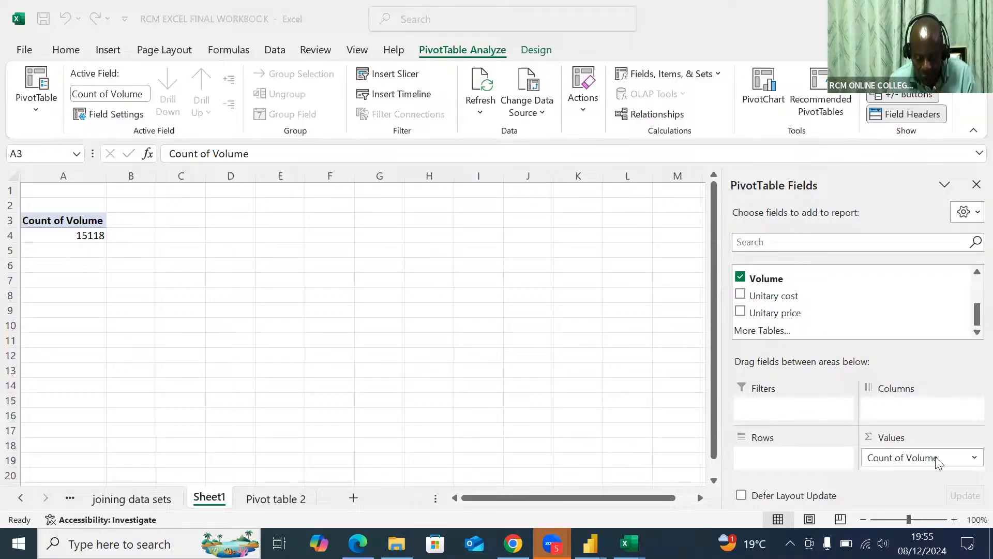
Change the Volume value field's summary calculation to Sum
left_click(970, 458)
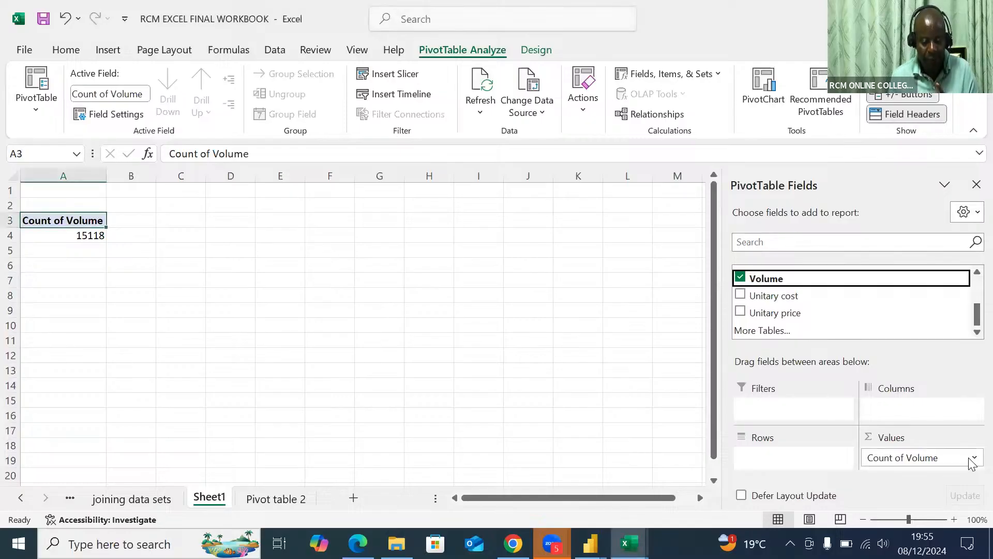
left_click(970, 459)
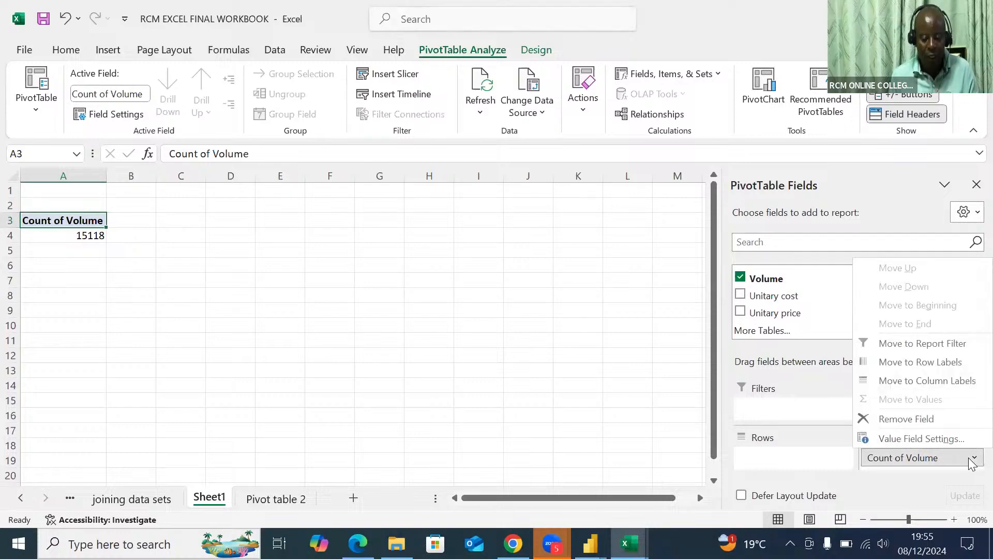
left_click(935, 438)
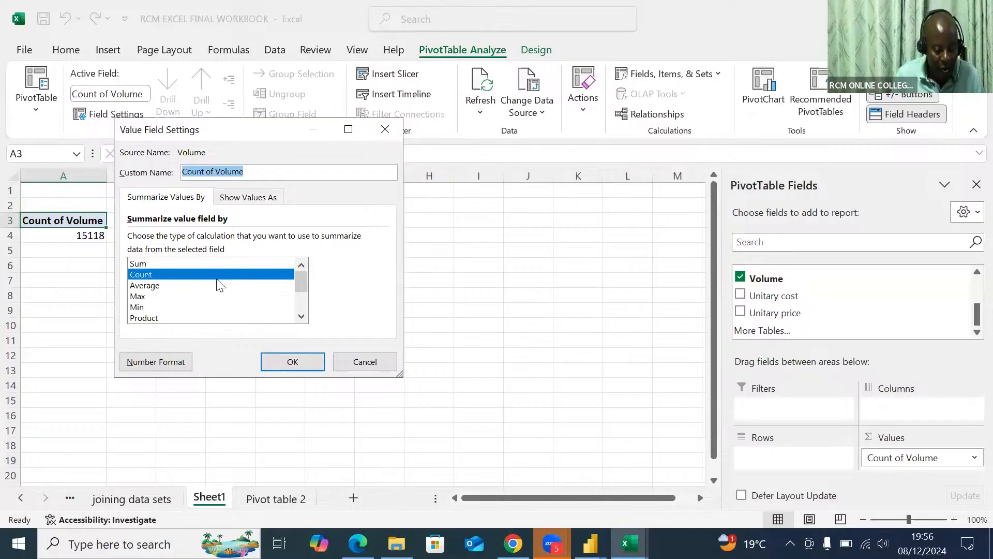
left_click(151, 263)
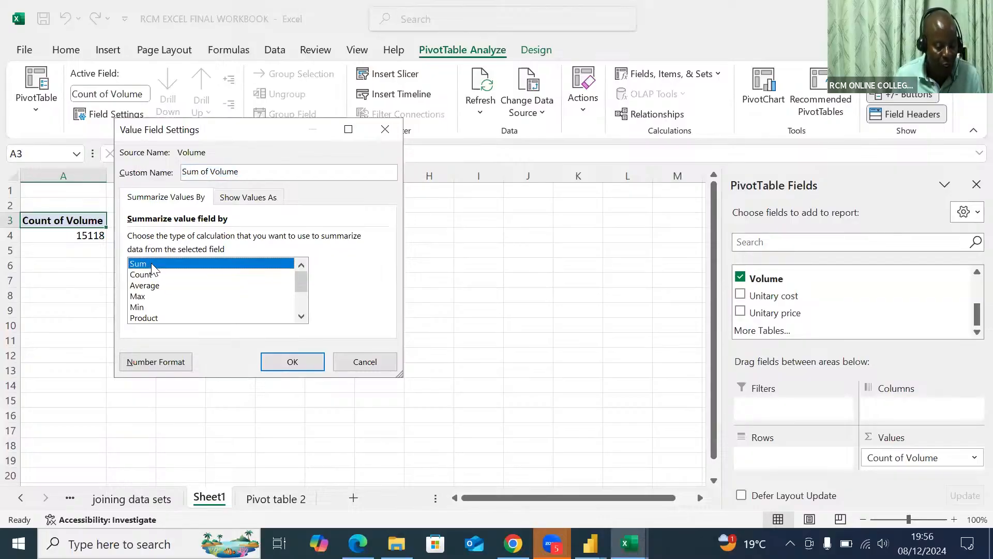
left_click(293, 362)
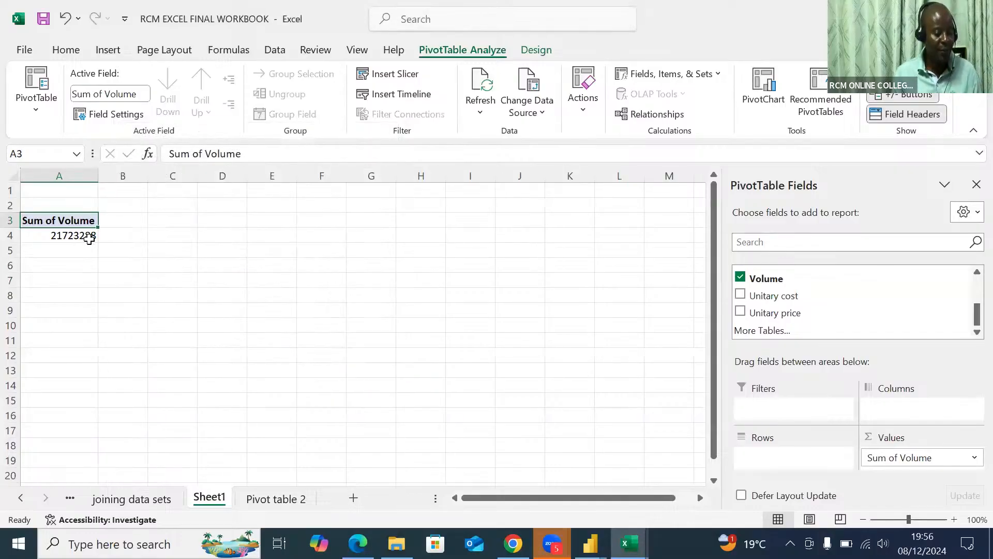
Add the Year field to the PivotTable's columns area to split the volume by year
mouse_move(90, 239)
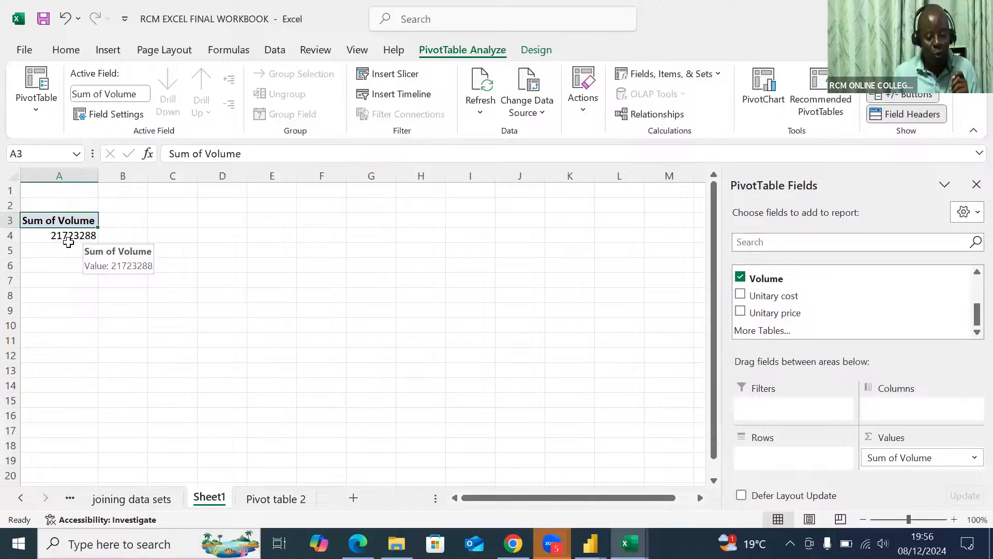
left_click(977, 271)
left_click(976, 272)
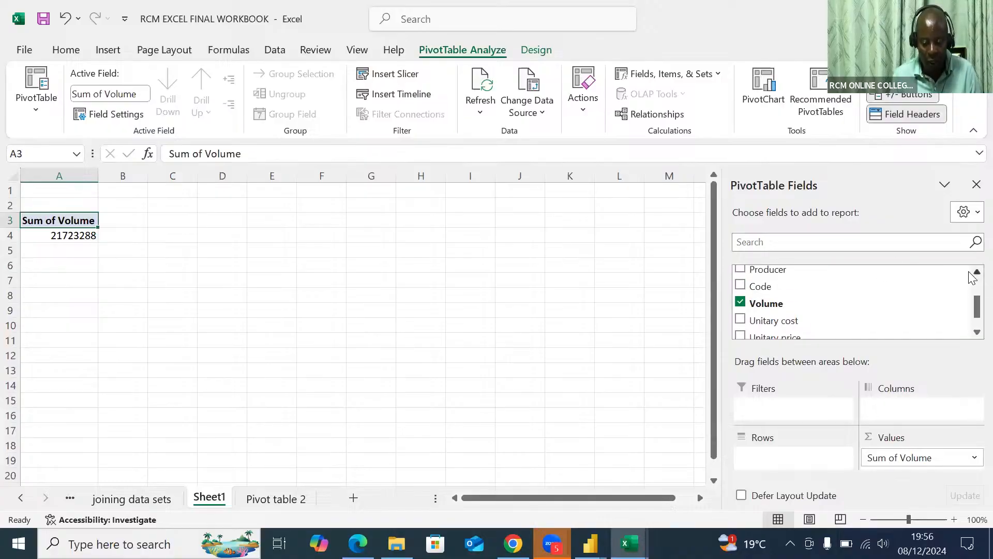
left_click(976, 271)
left_click(969, 274)
left_click(970, 275)
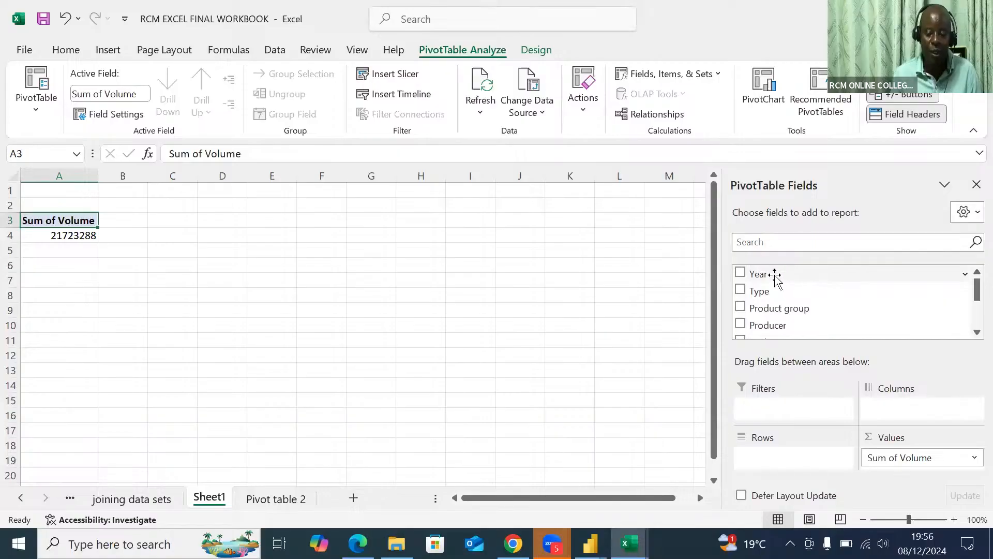
left_click_drag(776, 278, 894, 406)
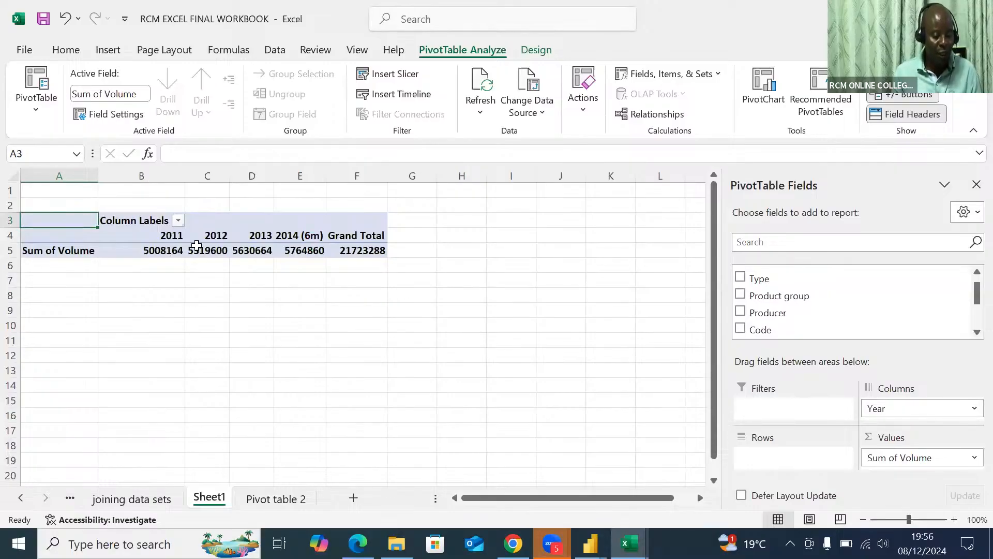
Add the Product group field to the PivotTable's rows area and review the table down to its grand total
mouse_move(221, 243)
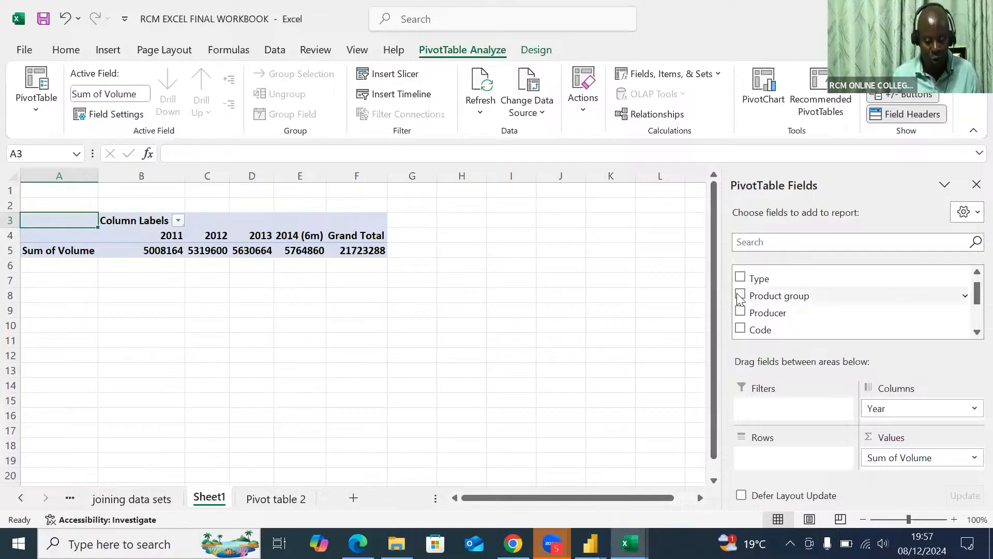
left_click_drag(739, 299, 769, 458)
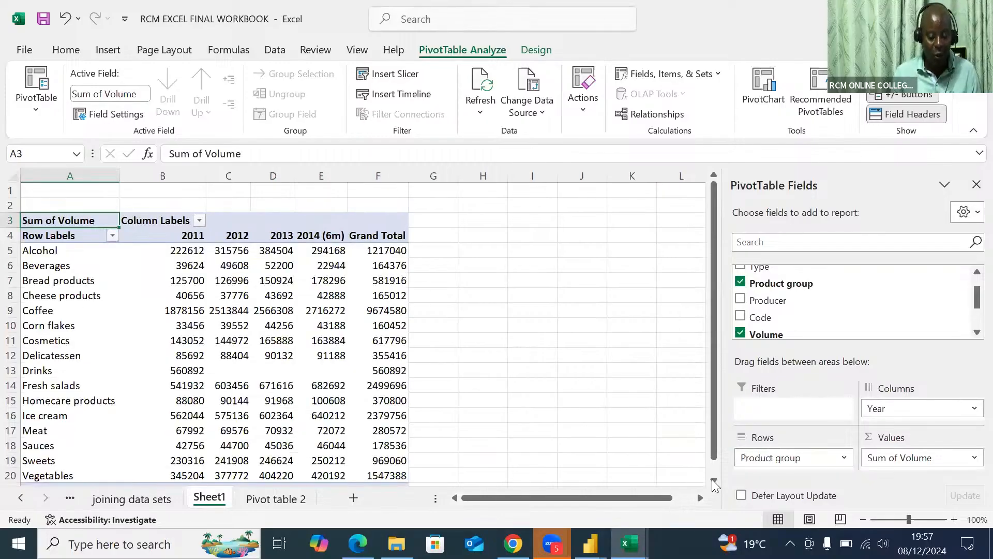
scroll(714, 483, "down", 4)
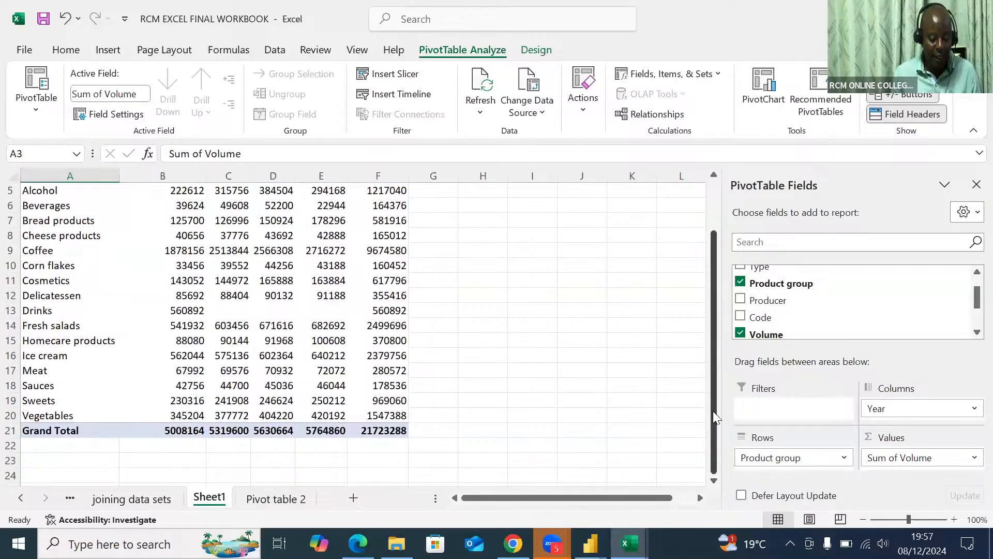
left_click_drag(713, 403, 714, 390)
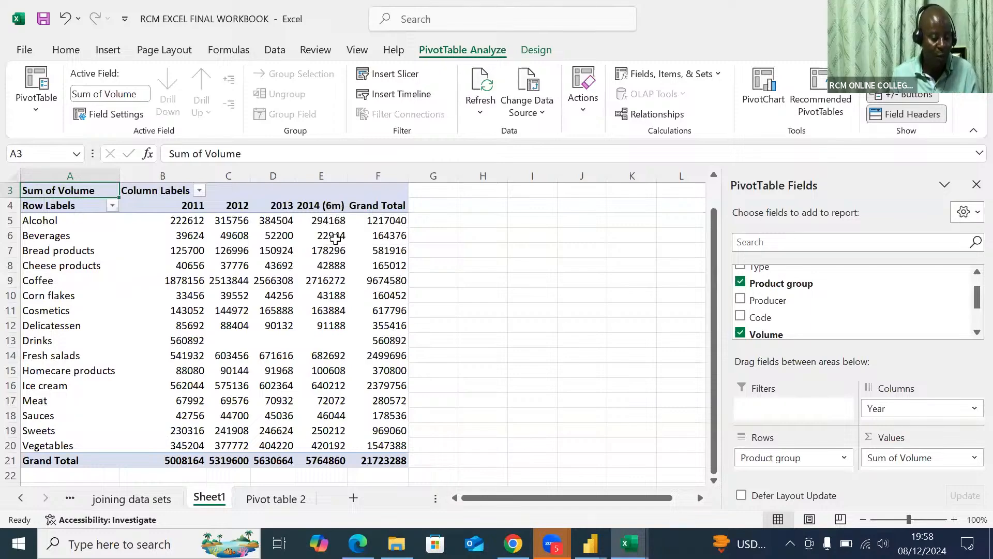
Insert a Clustered Column PivotChart based on the PivotTable
mouse_move(326, 234)
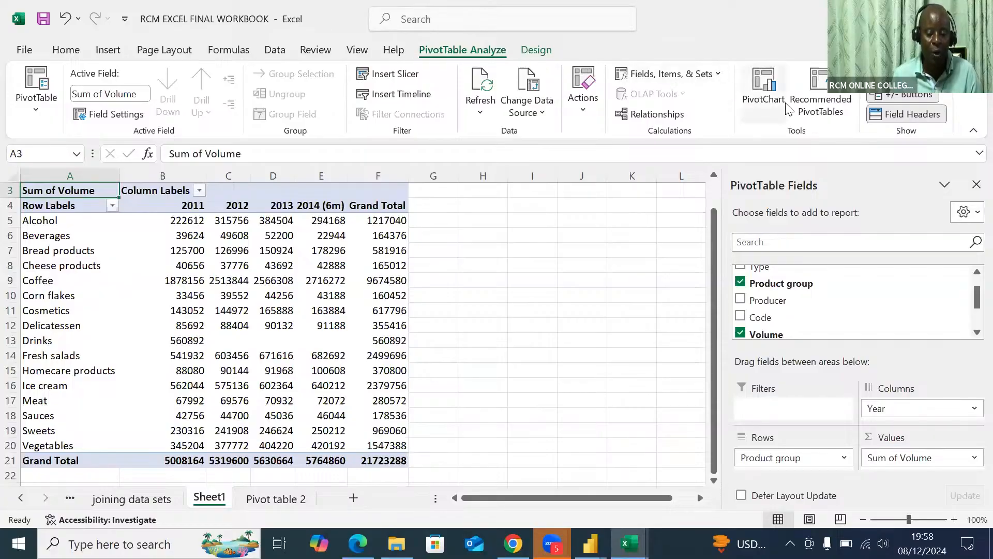
left_click(765, 85)
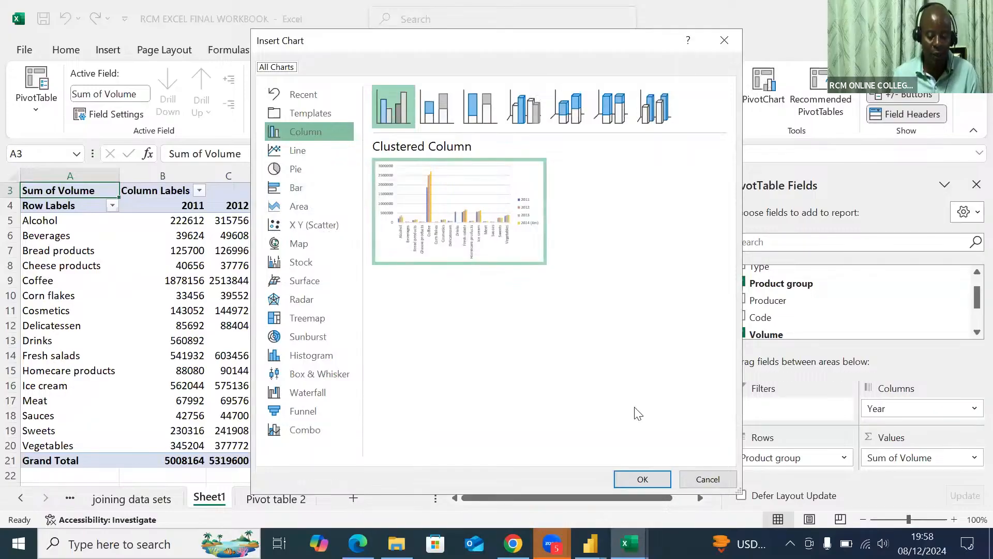
left_click(637, 478)
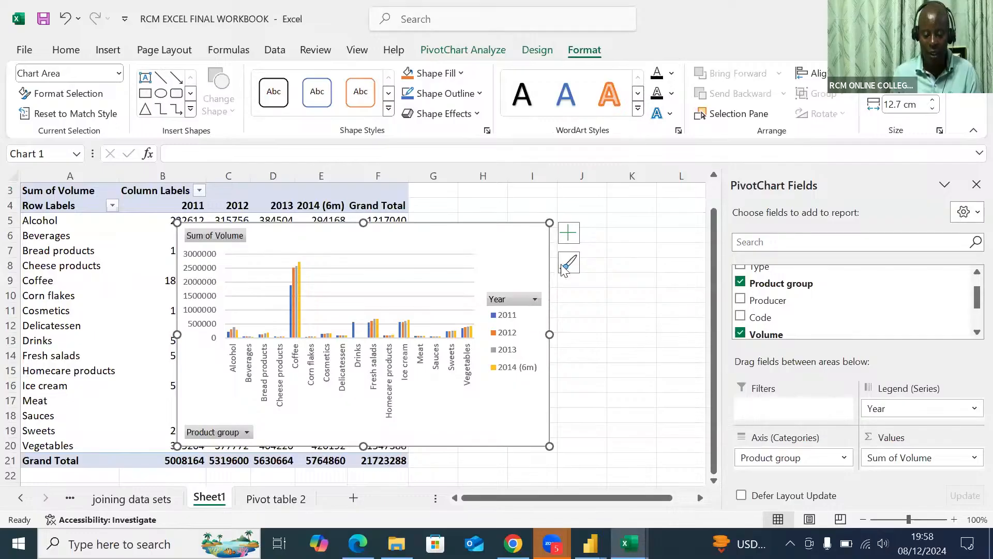
Close the PivotChart field list and move the chart beside the PivotTable so that it covers no table data
left_click_drag(527, 246, 690, 227)
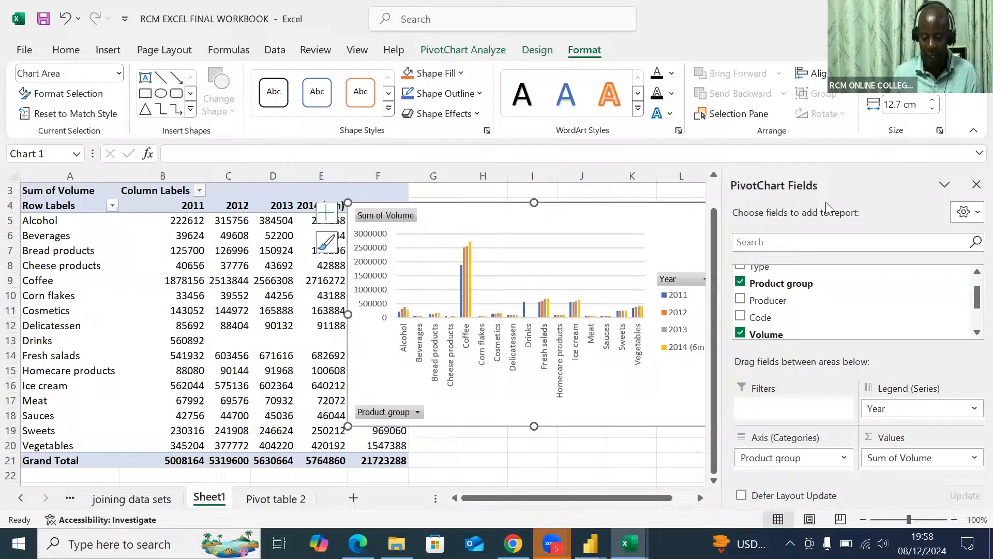
left_click(975, 186)
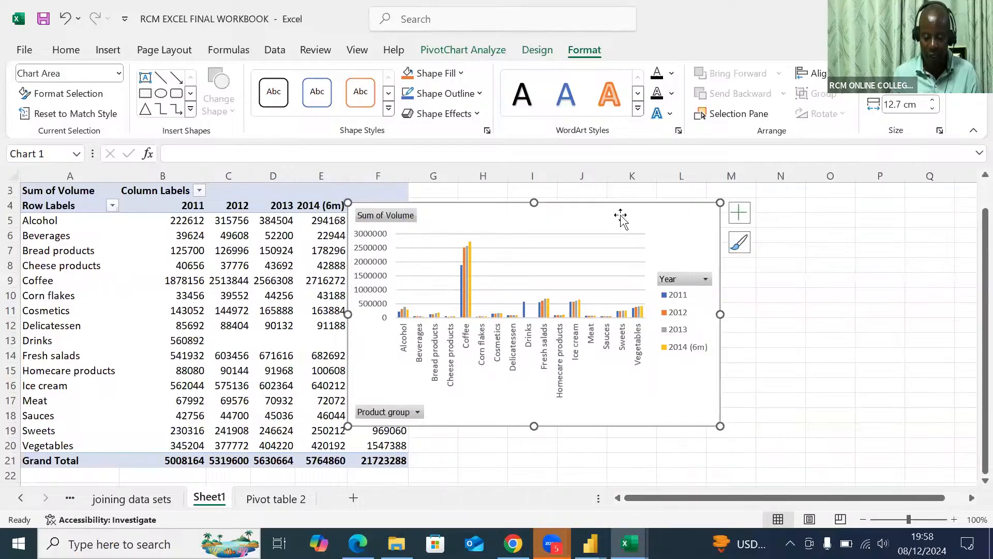
left_click_drag(620, 215, 767, 204)
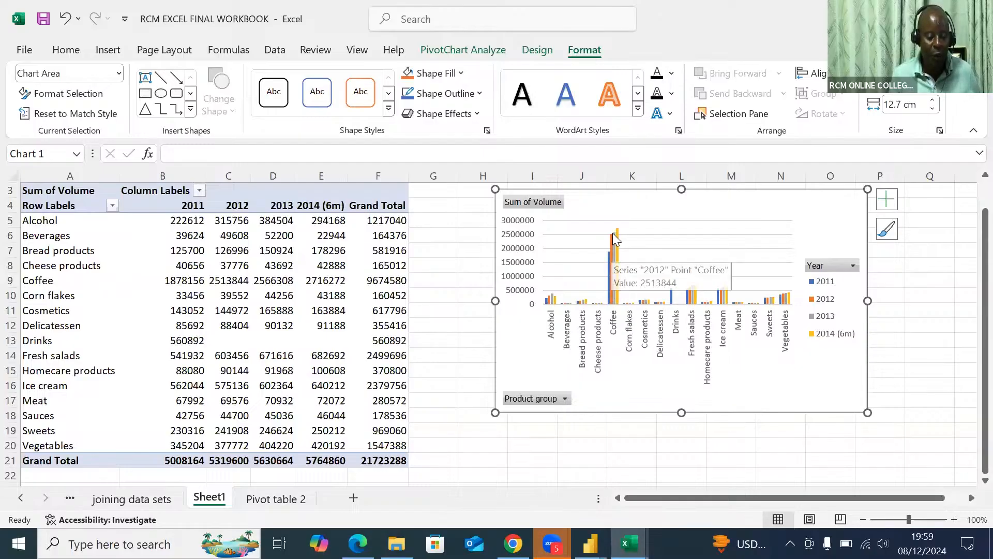
mouse_move(615, 237)
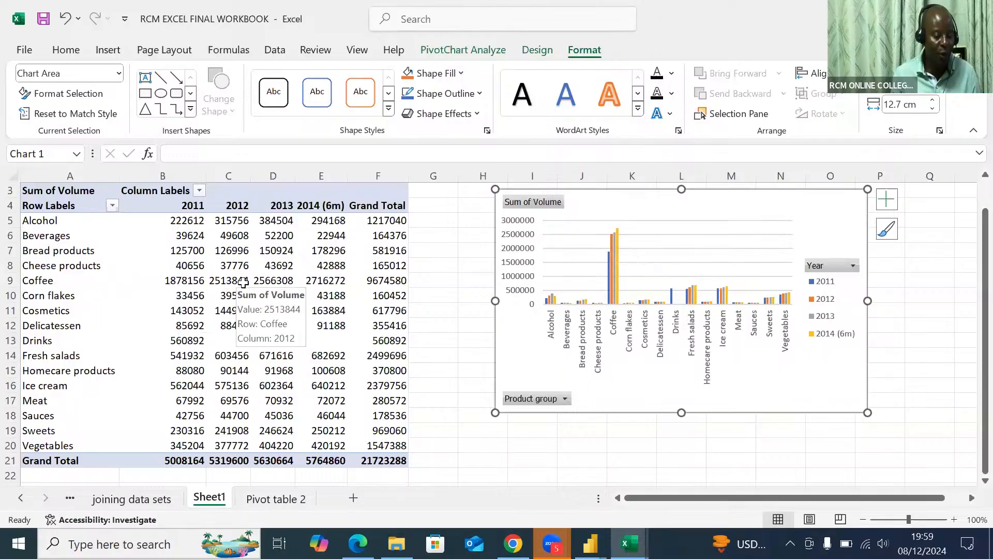
mouse_move(319, 280)
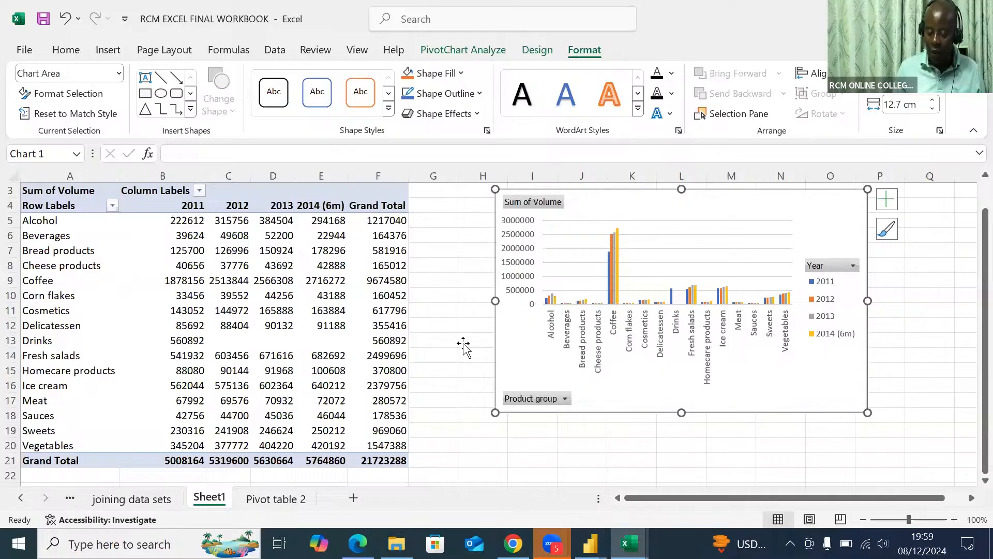
Filter the PivotChart's Product group field to show only Alcohol and Coffee
left_click(565, 398)
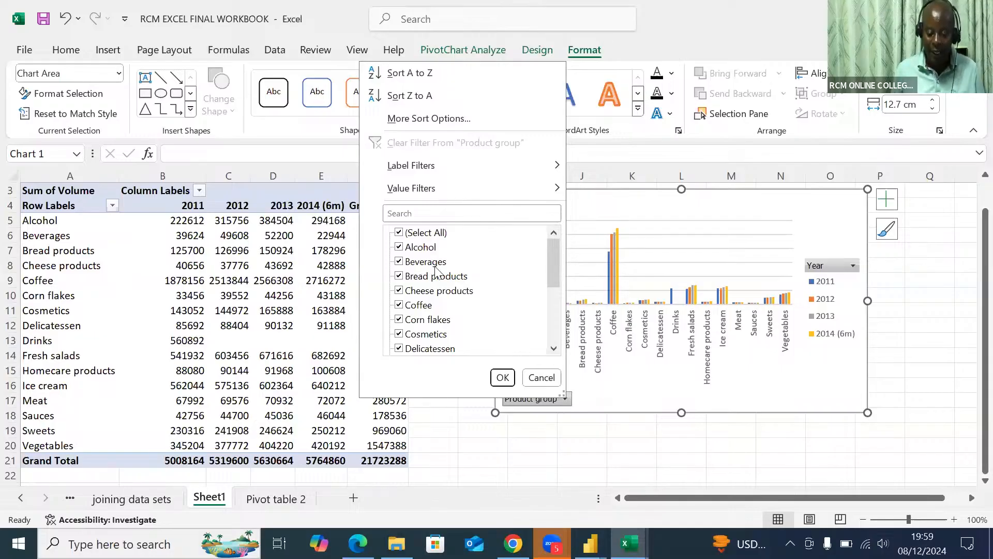
left_click(400, 233)
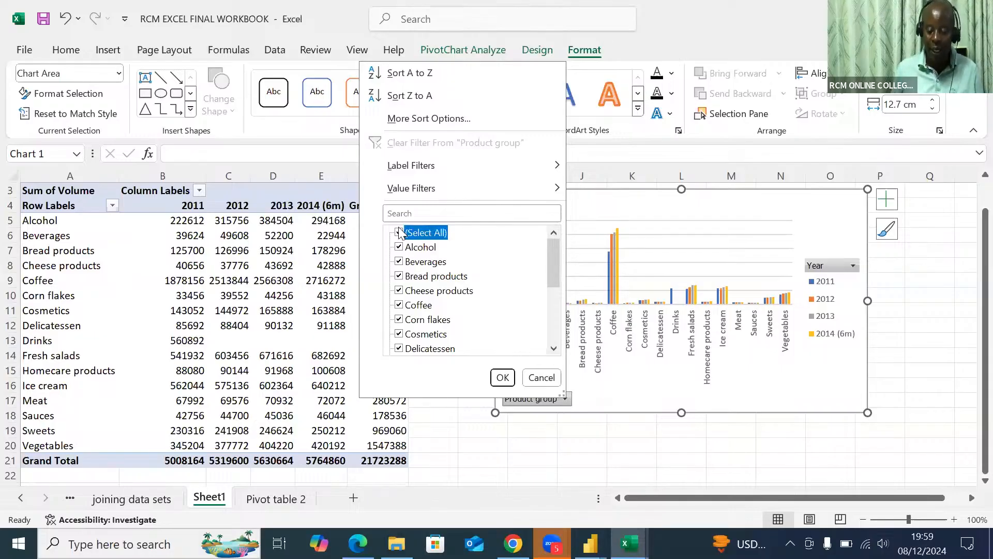
left_click(399, 232)
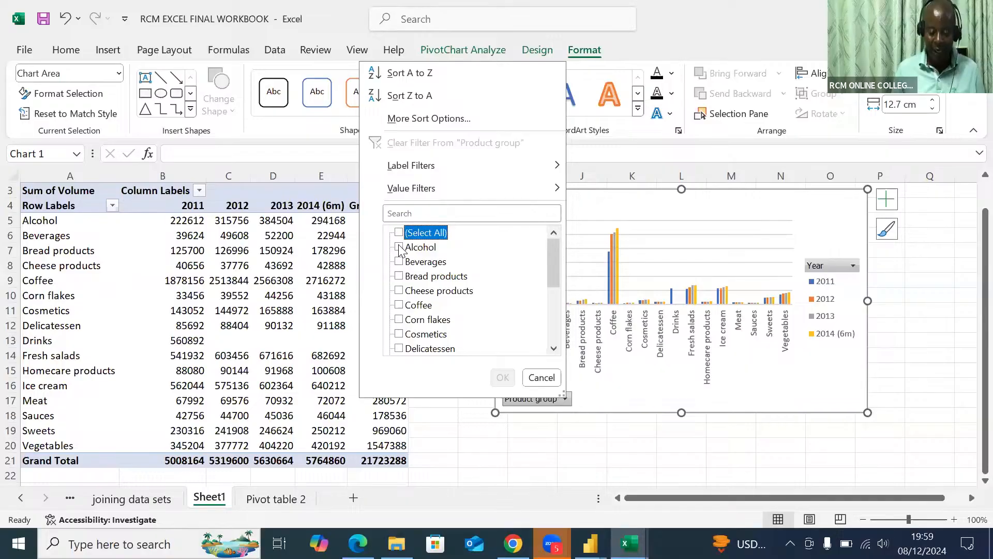
left_click(400, 247)
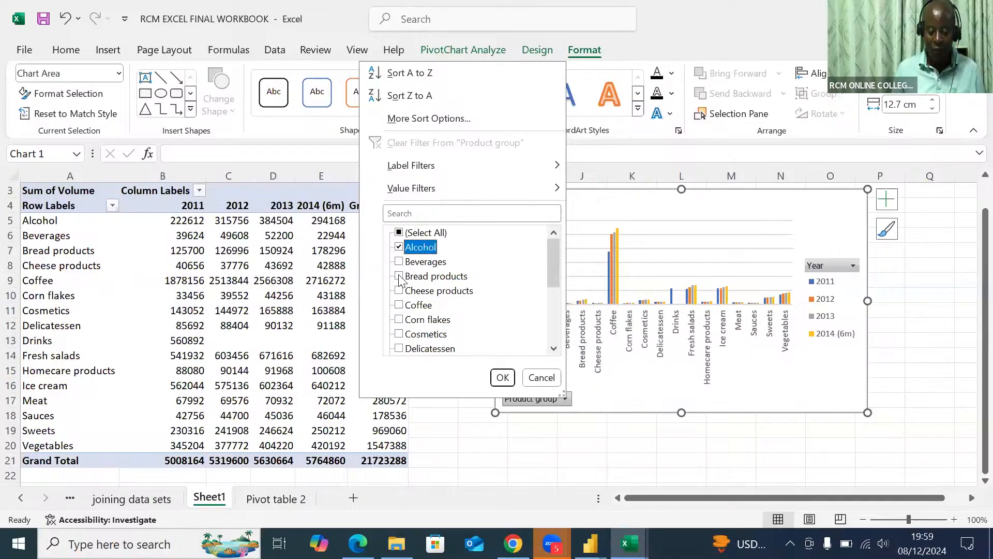
left_click(401, 308)
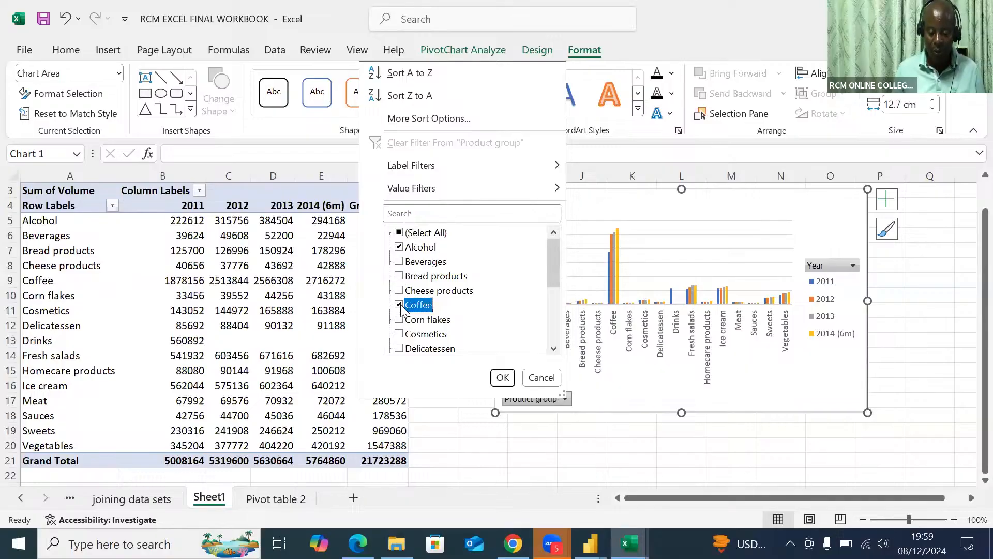
left_click(502, 378)
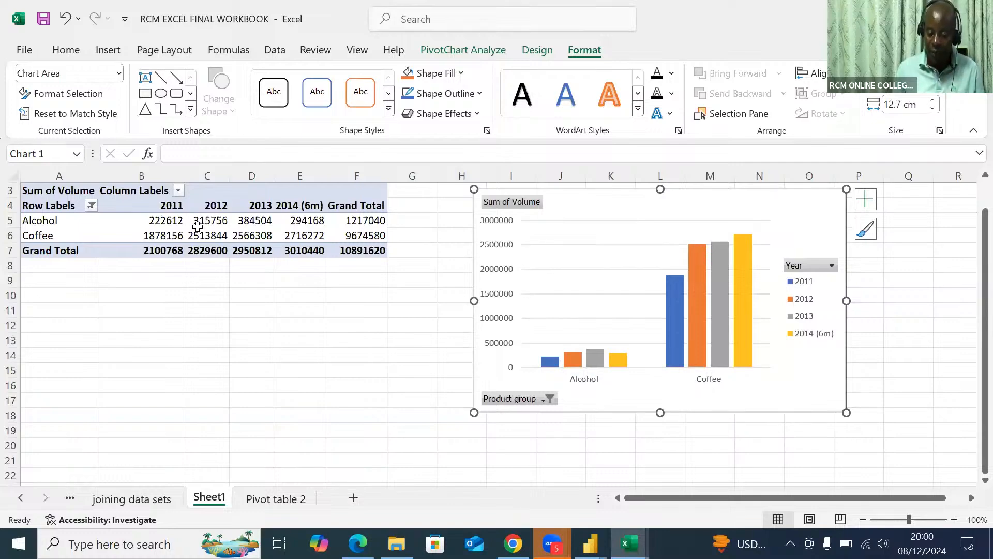
mouse_move(198, 227)
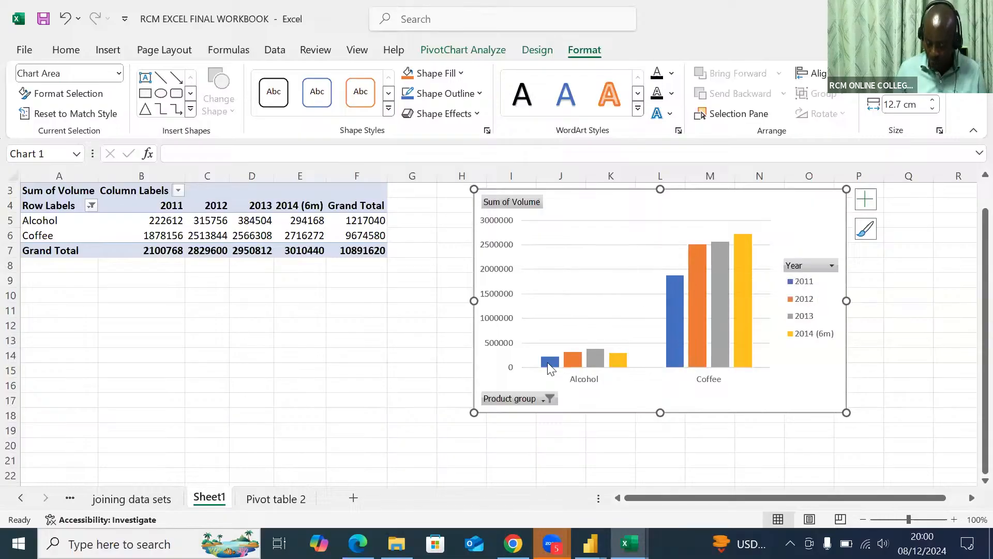
mouse_move(611, 356)
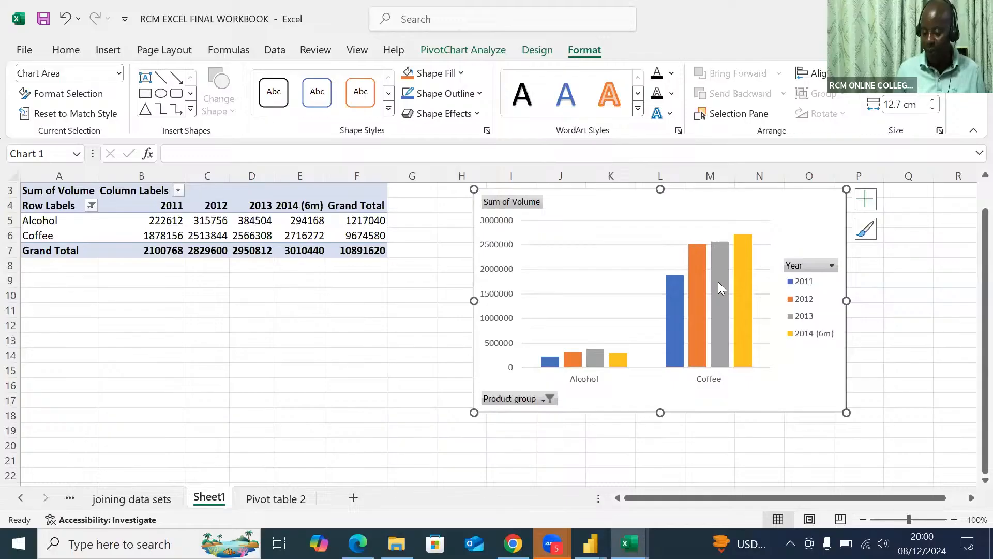
Change the Product group filter to show Bread products and Coffee, leaving out Alcohol
left_click(548, 399)
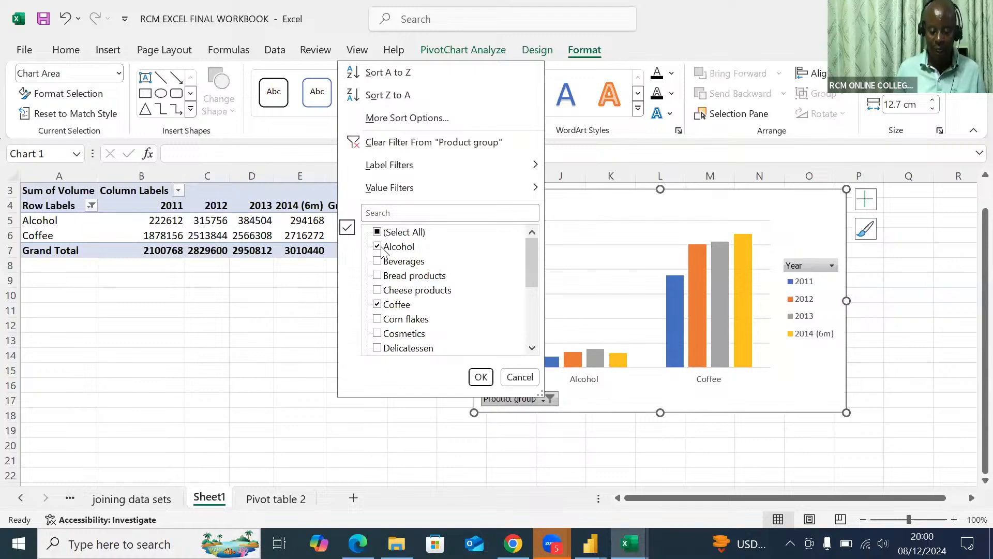
left_click(378, 248)
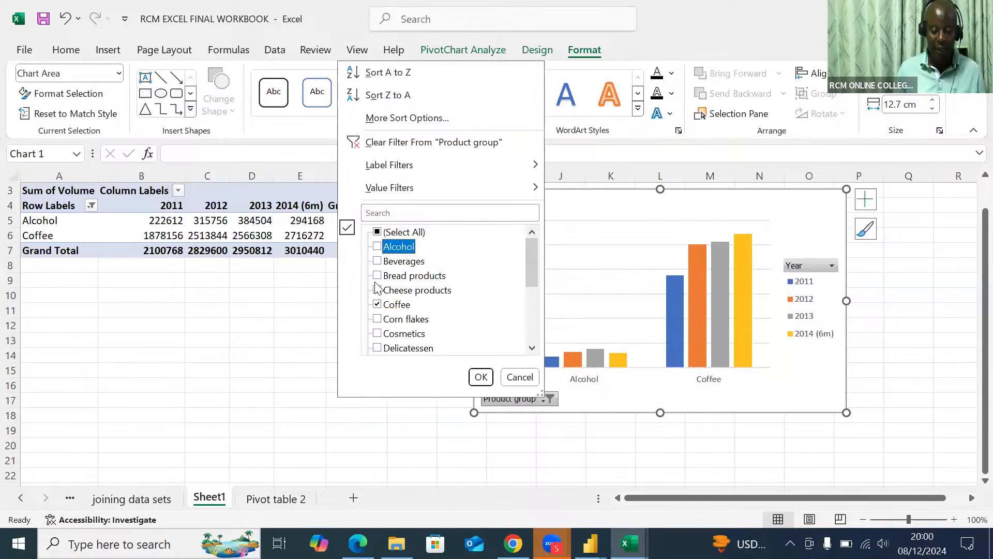
left_click(377, 277)
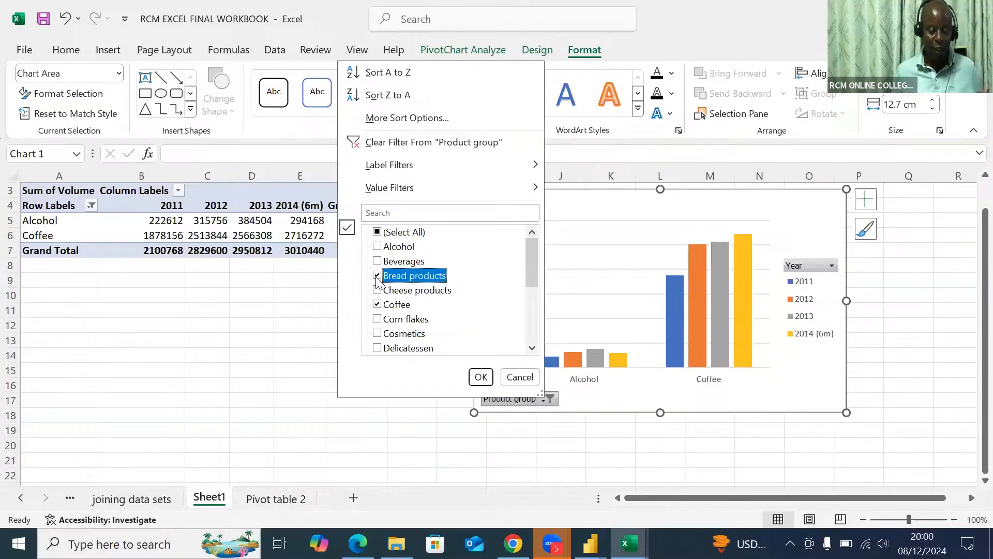
left_click(481, 377)
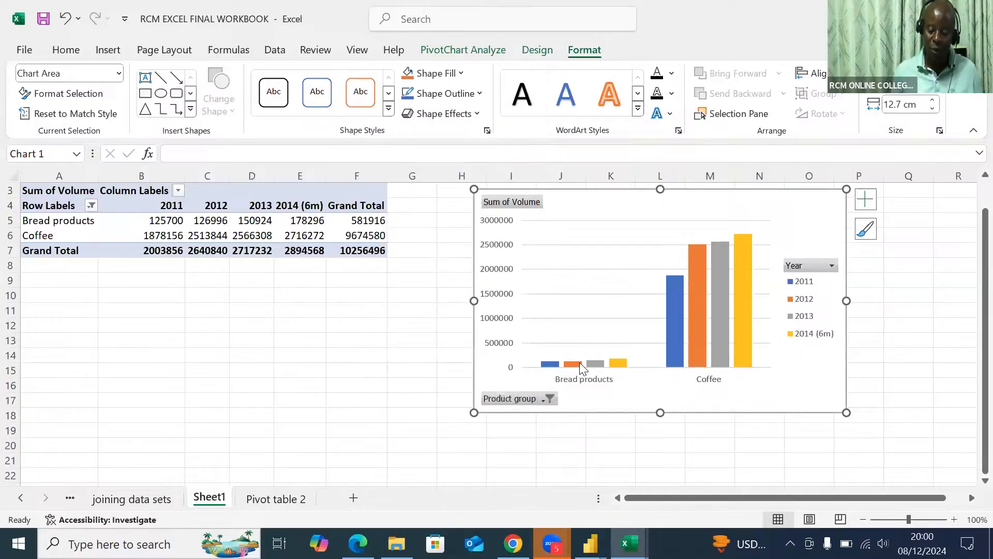
mouse_move(580, 363)
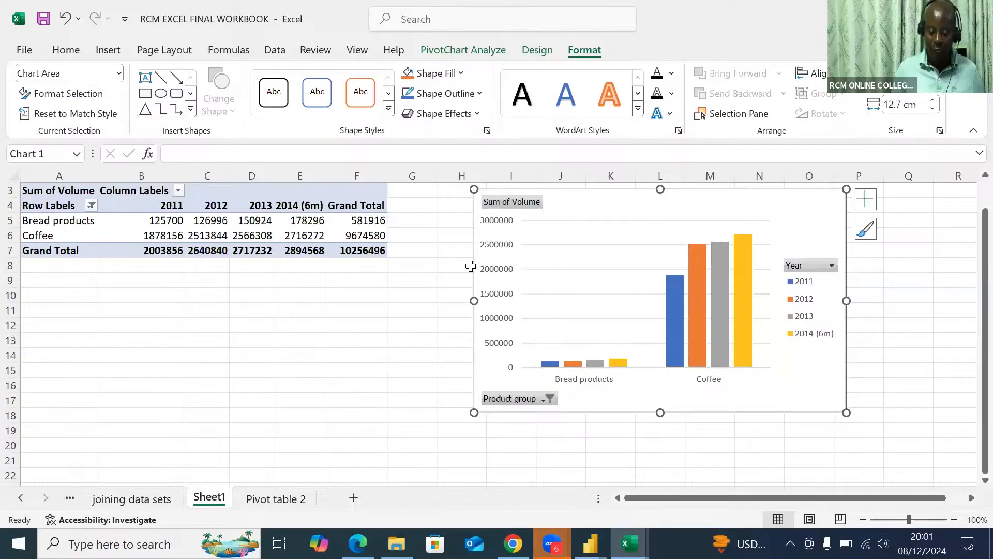
Delete the Sheet1 worksheet that holds the PivotTable and its chart
right_click(220, 500)
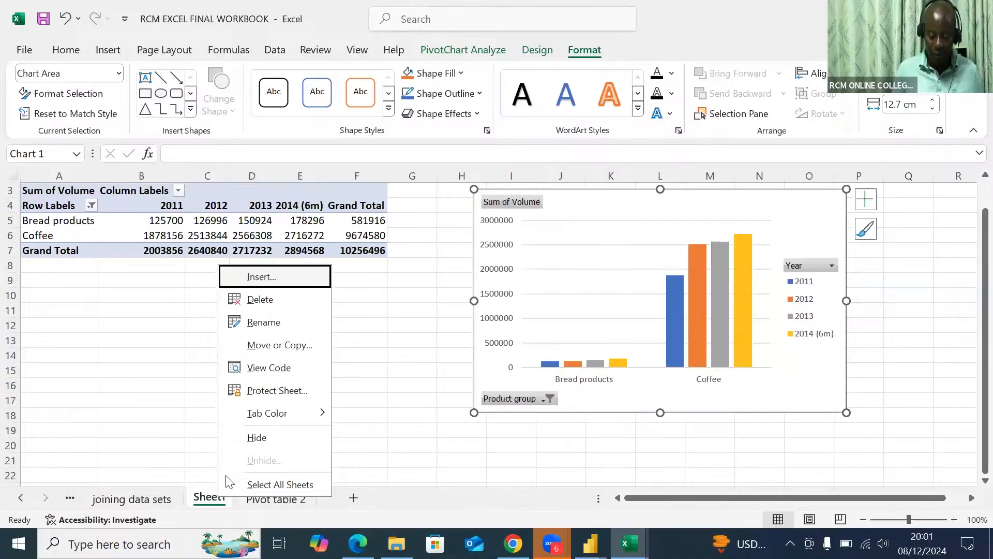
left_click(265, 299)
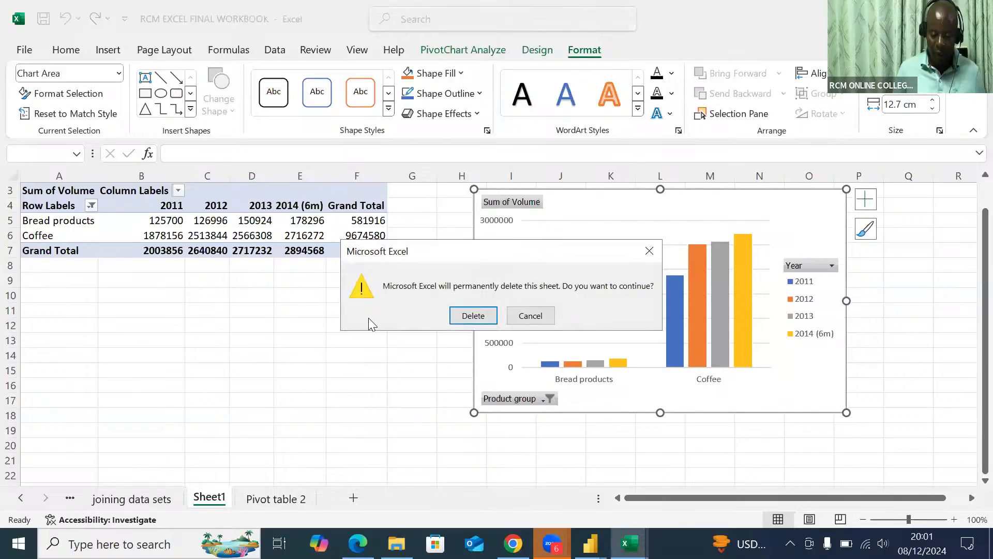
left_click(466, 317)
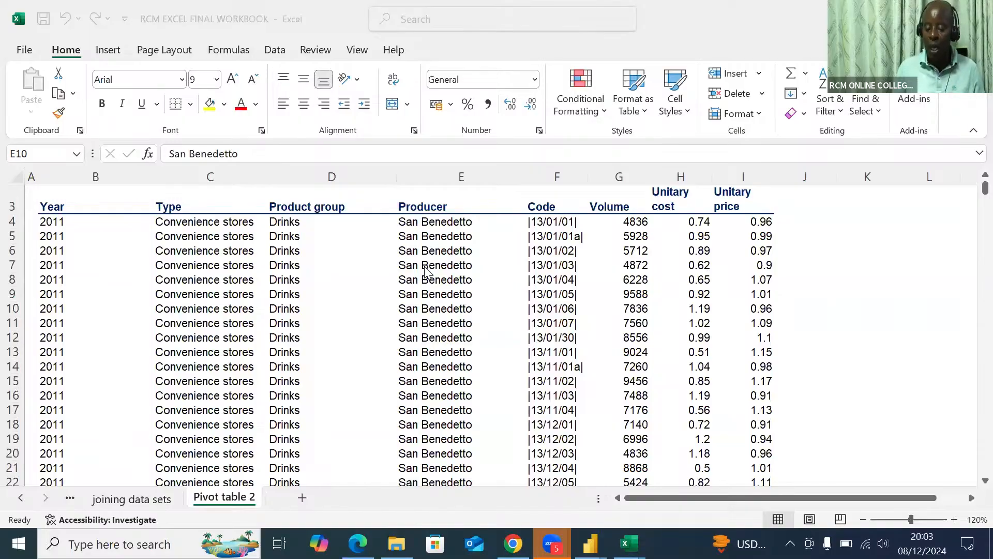
Create a PivotTable on a new worksheet from the range B3:I15121 of the Pivot table 2 sheet
left_click(553, 308)
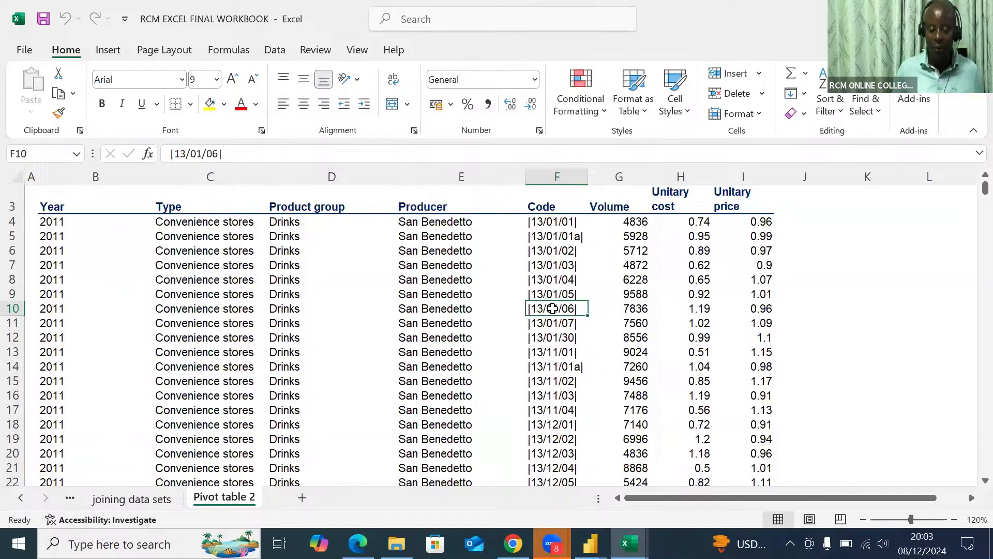
left_click(108, 52)
left_click(41, 80)
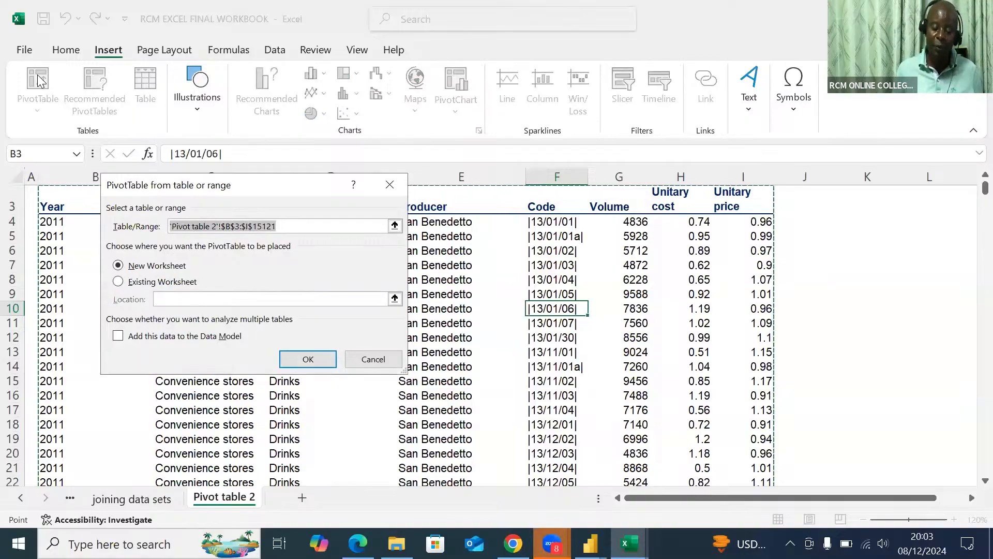
left_click(300, 359)
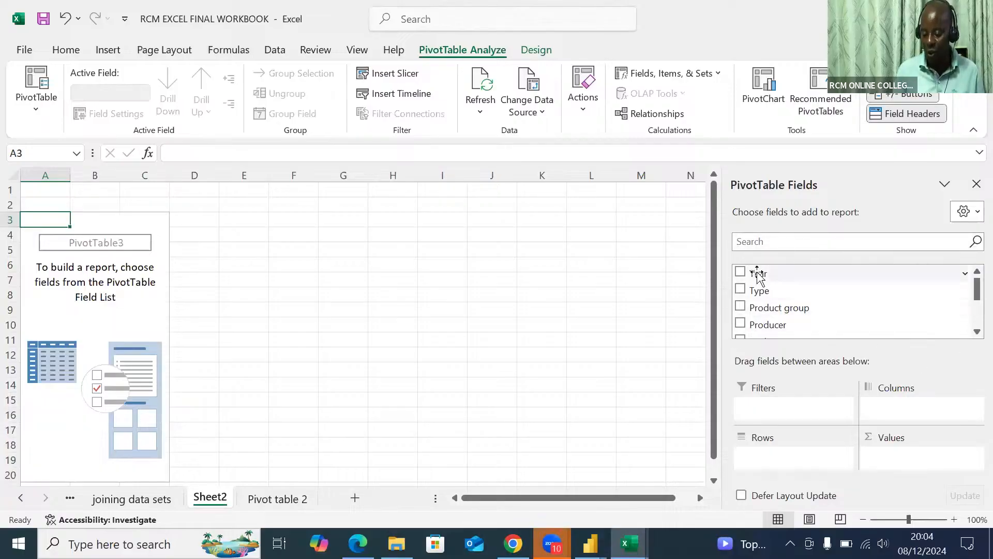
Lay out the PivotTable with Year in the columns, Product group in the rows and Volume in the values
left_click_drag(756, 273, 888, 409)
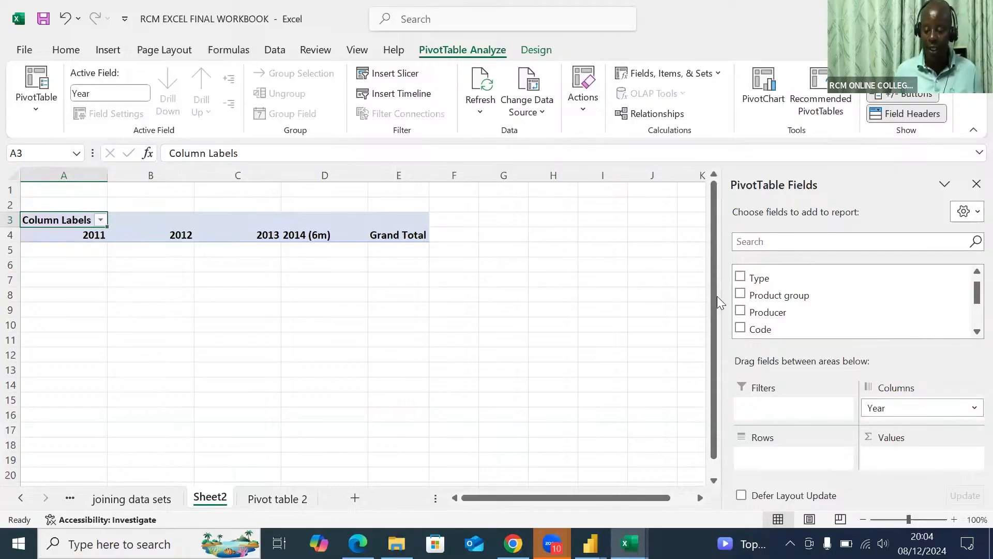
left_click_drag(766, 297, 766, 460)
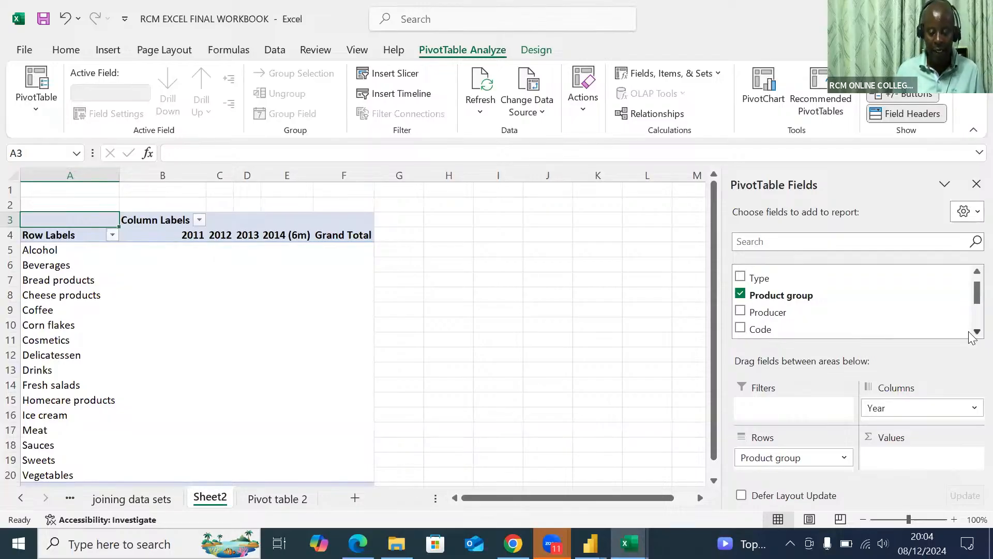
scroll(970, 336, "down", 1)
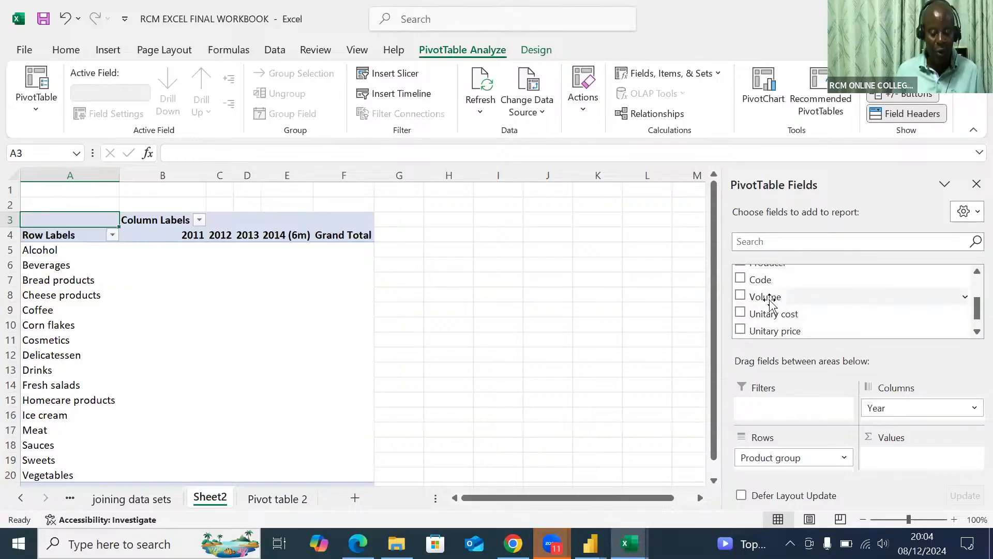
left_click_drag(769, 300, 895, 460)
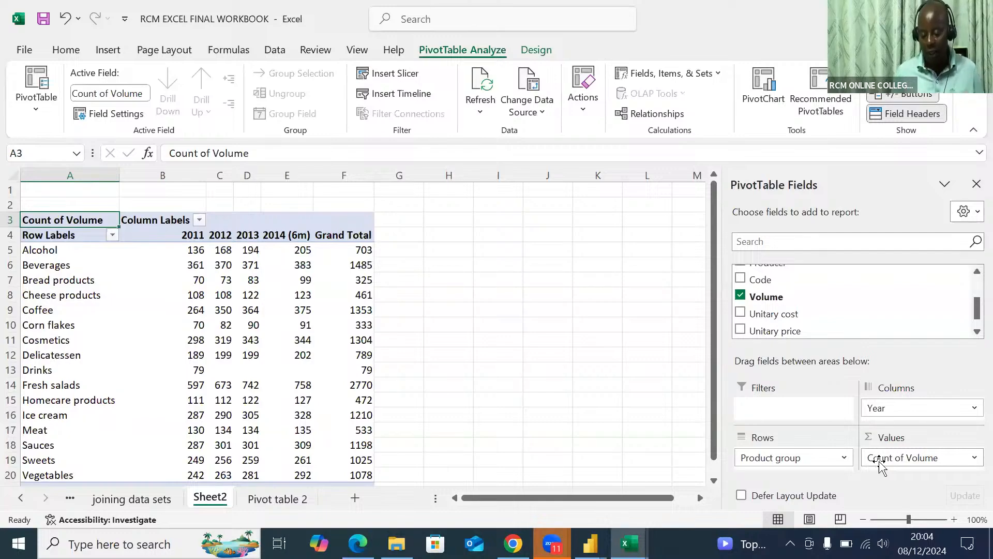
Summarize the PivotTable's Volume field by Sum
left_click(972, 460)
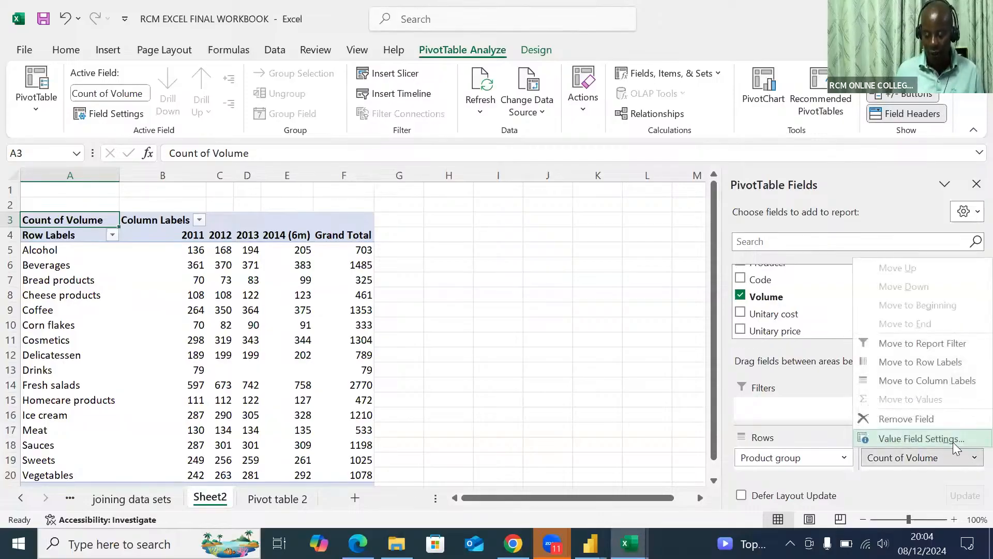
left_click(953, 442)
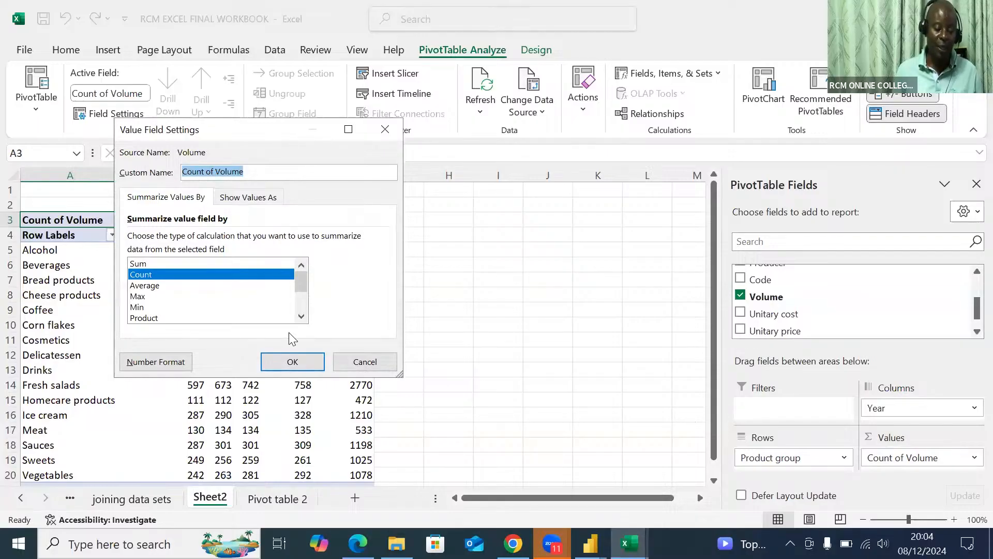
left_click(188, 264)
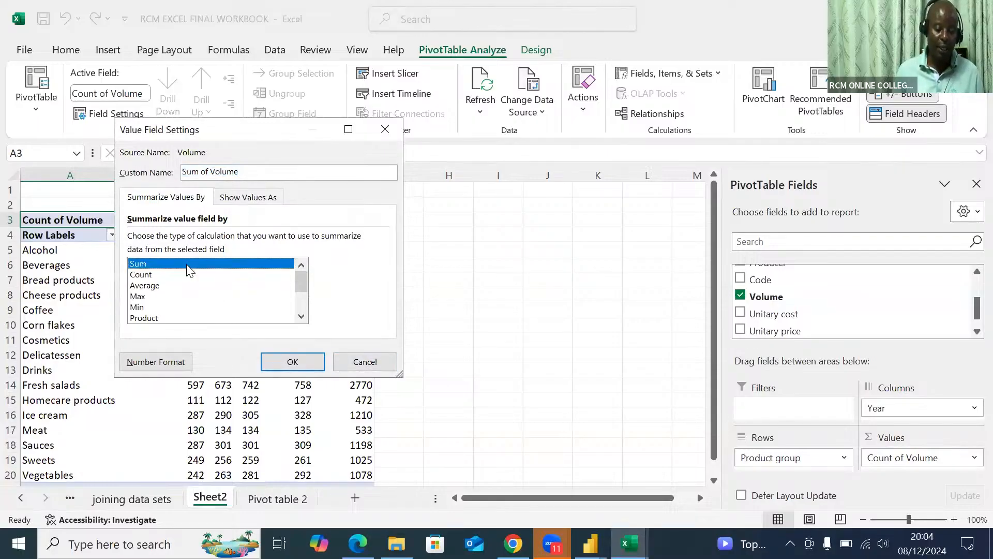
left_click(291, 362)
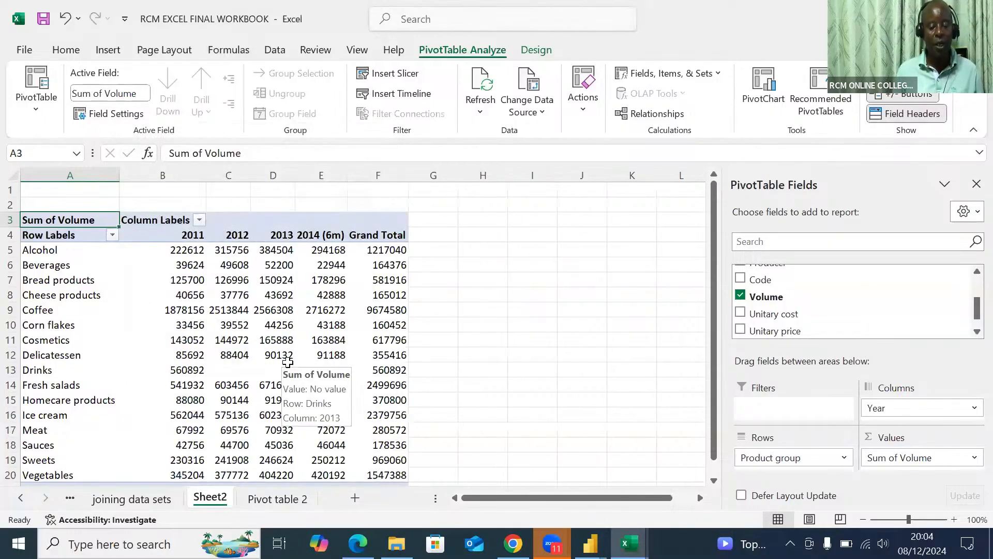
Insert a Clustered Column PivotChart from the PivotTable and place it beside the table, with the field list closed
left_click(766, 83)
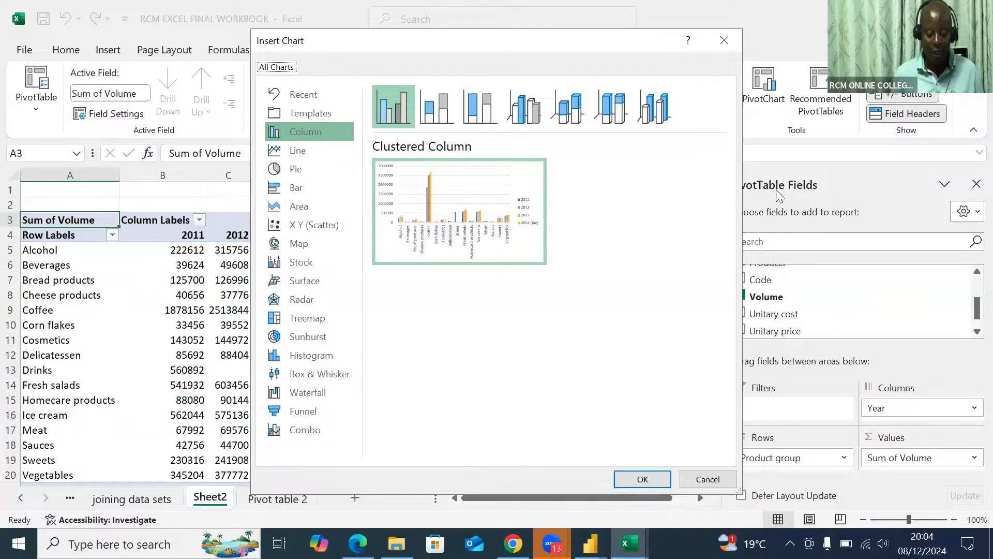
left_click(643, 479)
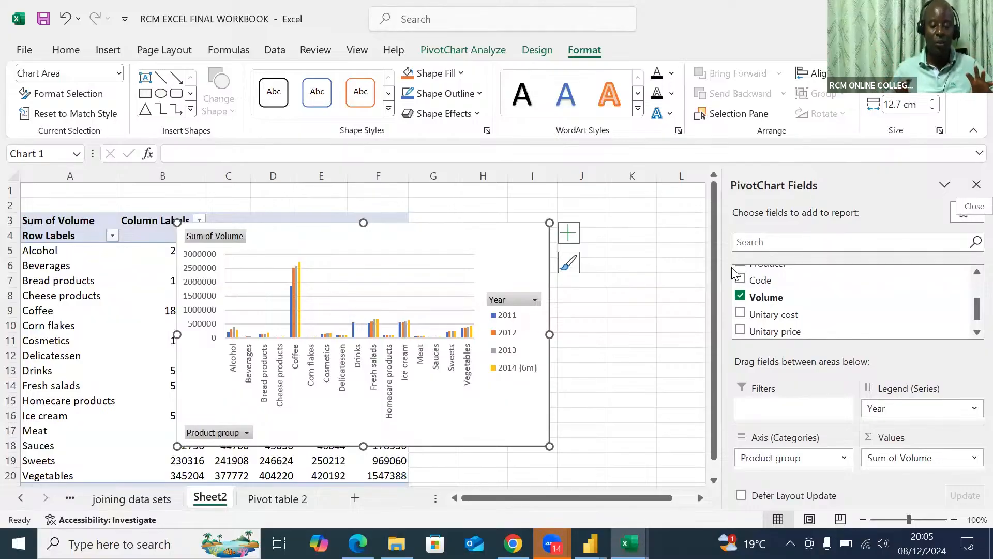
left_click(973, 185)
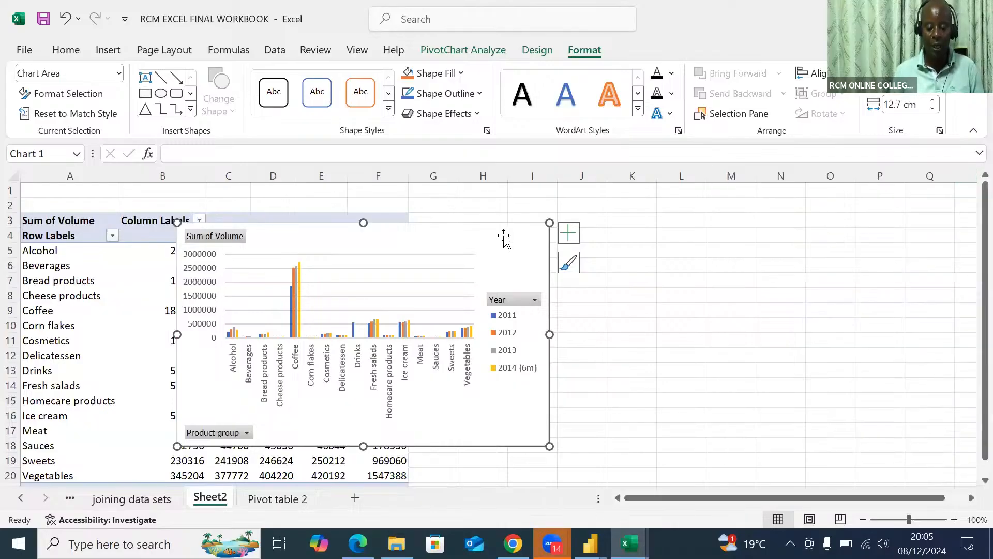
left_click_drag(567, 235, 787, 217)
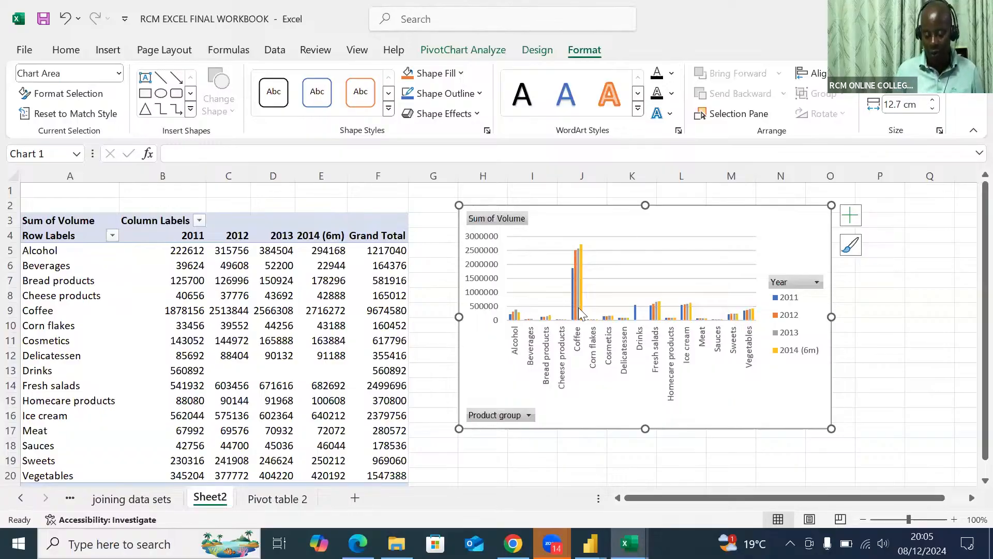
Filter the PivotChart's Product group field to Beverages, Bread products and Cheese products
left_click(529, 416)
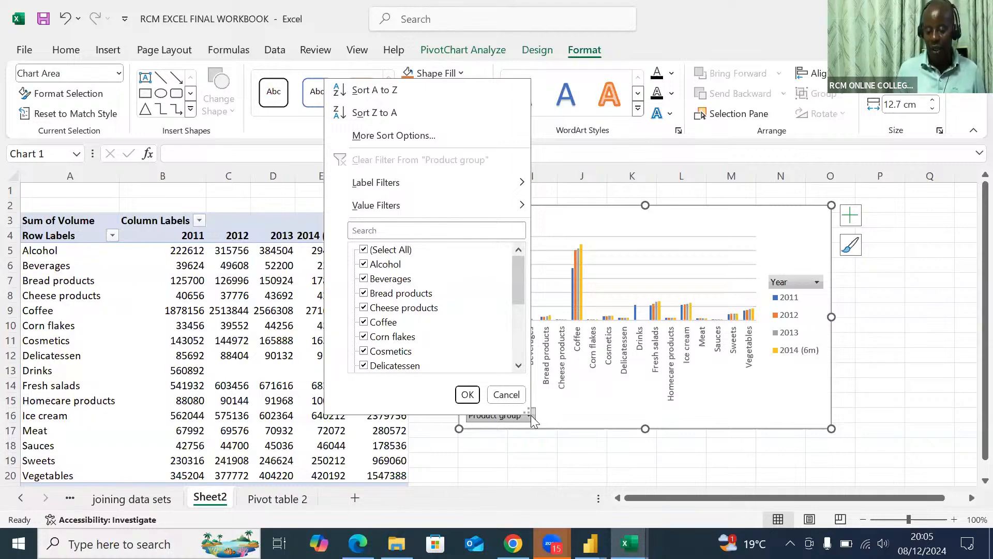
left_click(364, 250)
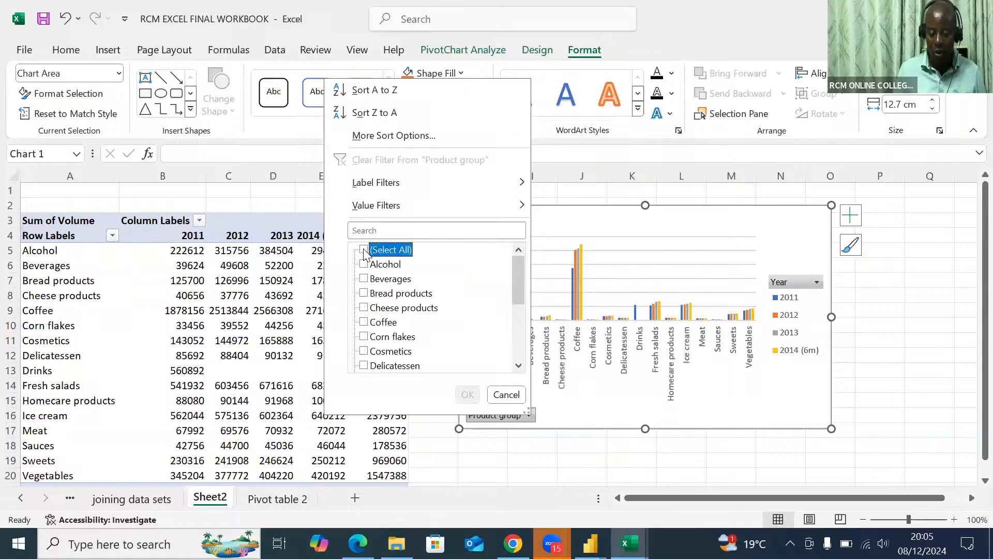
left_click(364, 280)
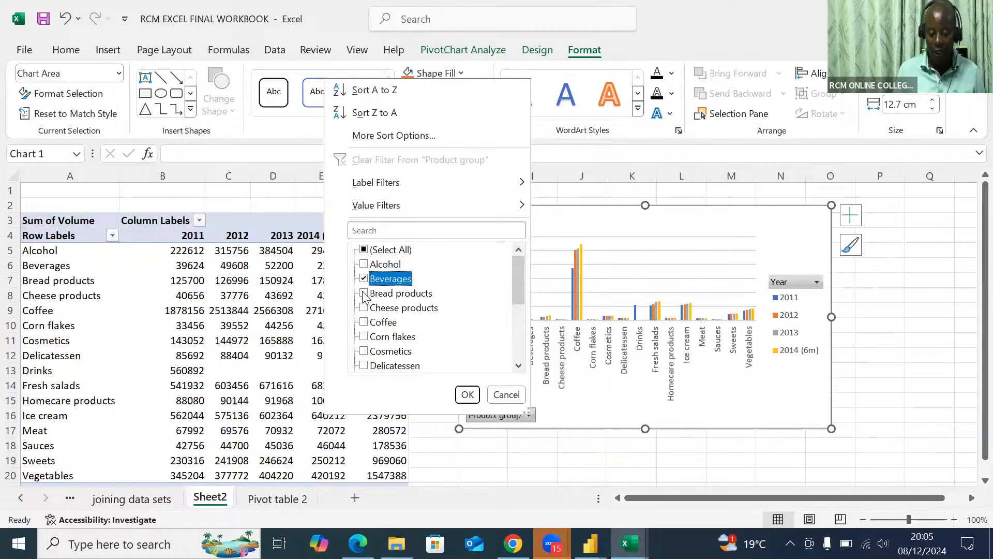
left_click(364, 293)
left_click(365, 308)
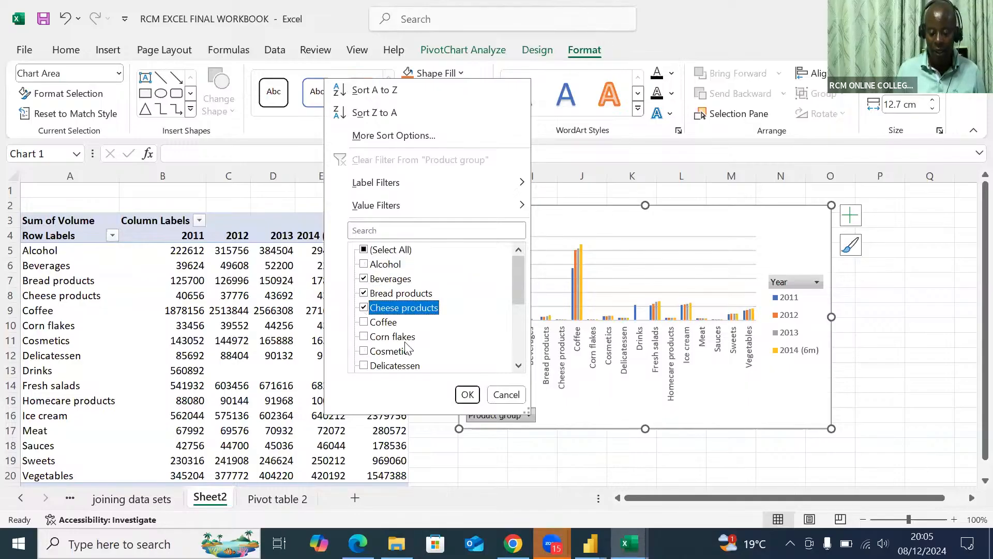
left_click(467, 395)
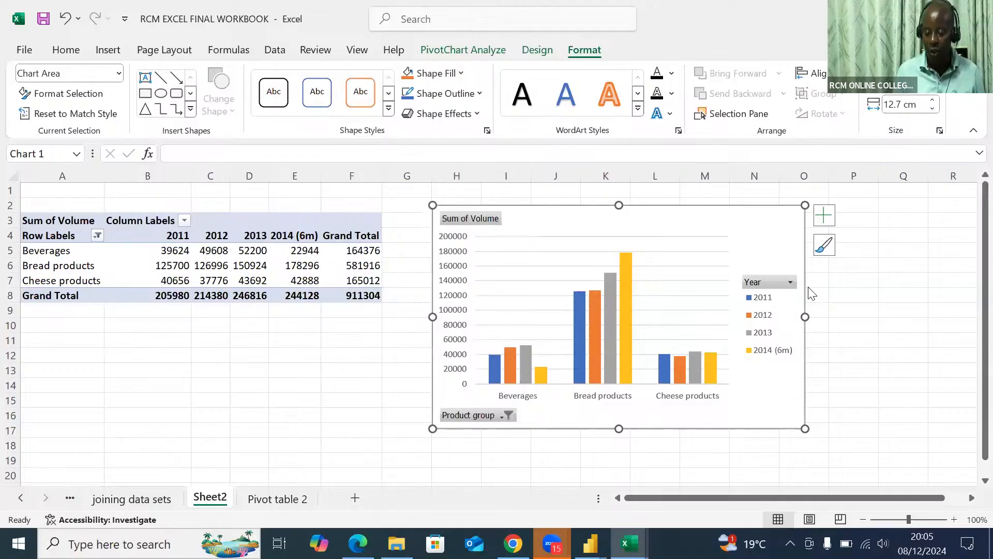
Filter the PivotChart's Year field to show only 2012 and 2013
left_click(791, 281)
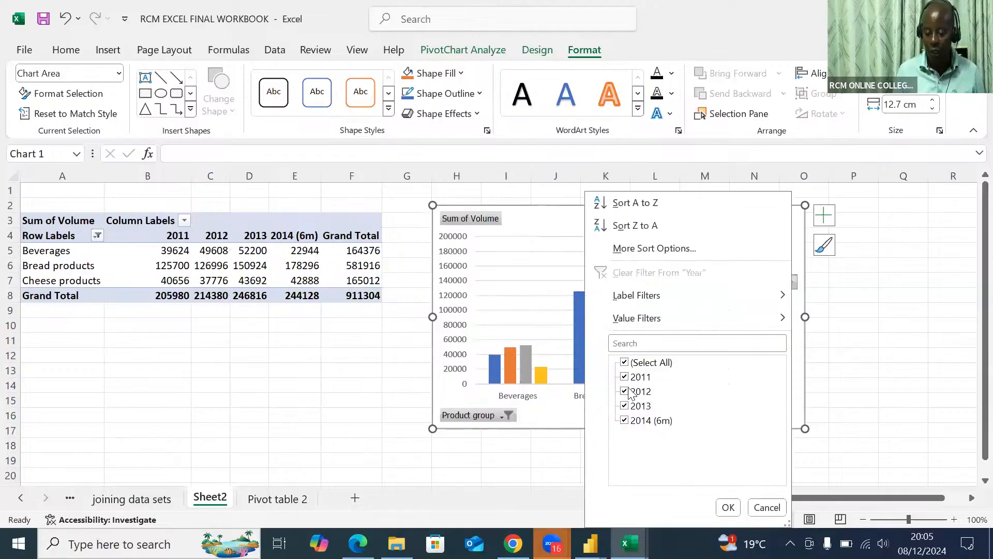
left_click(625, 364)
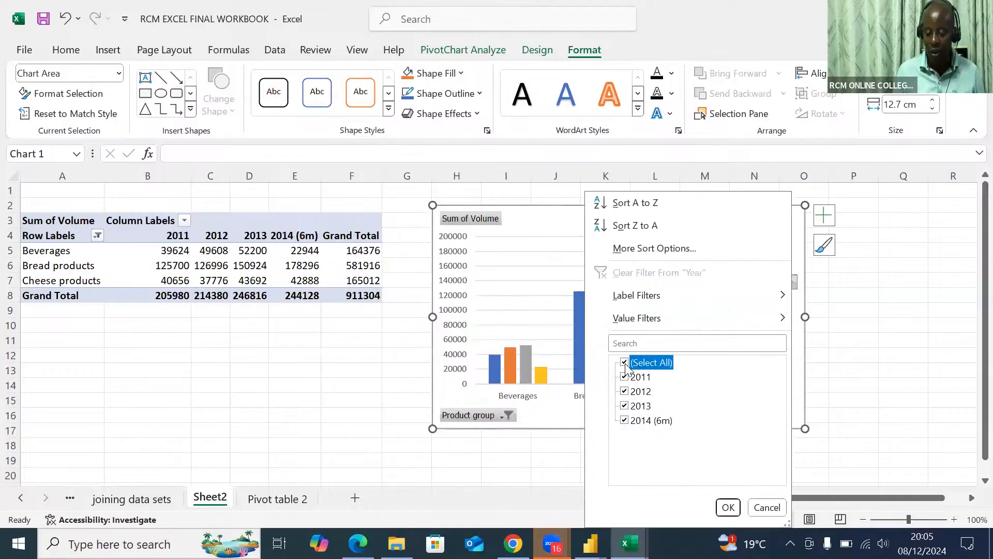
left_click(625, 391)
left_click(624, 406)
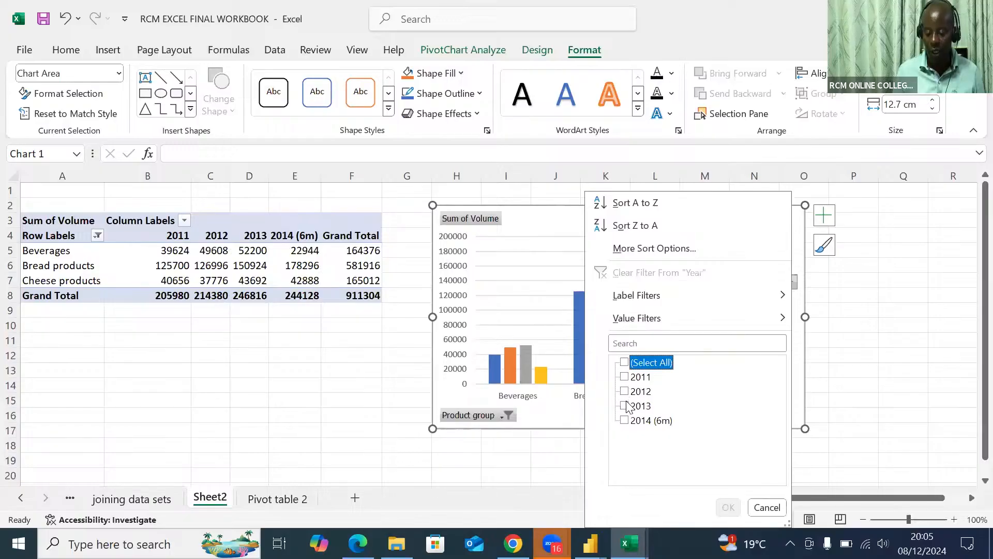
left_click(728, 507)
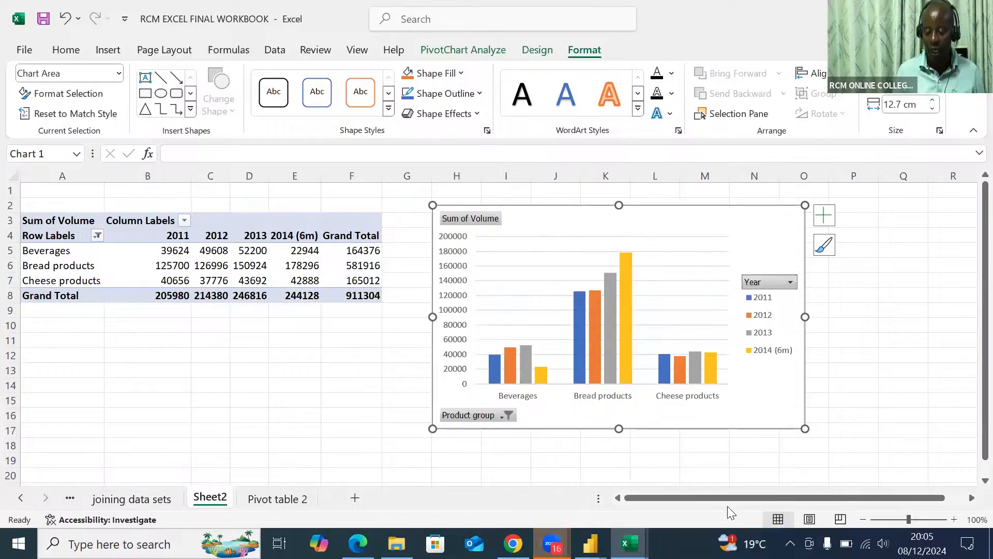
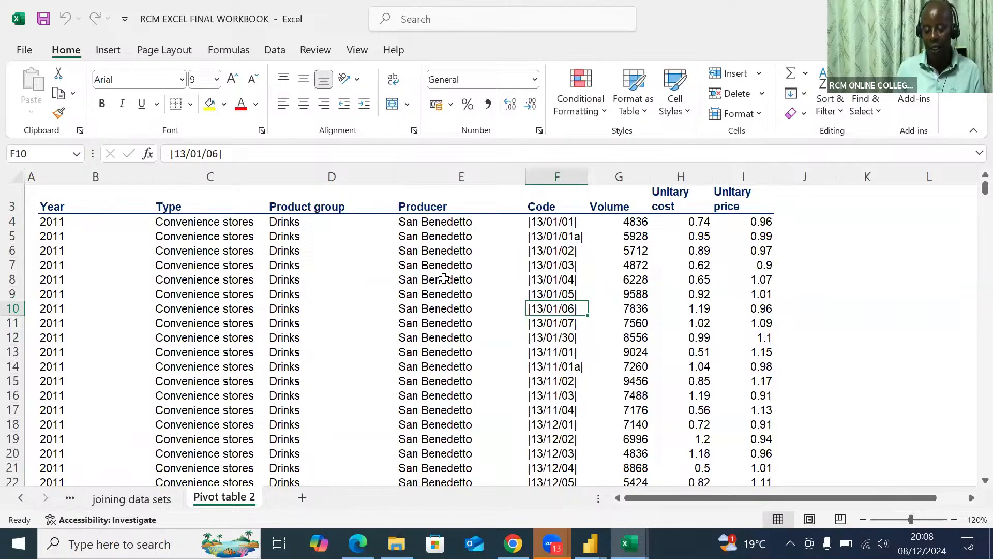
Create a PivotTable on a new worksheet from the full data range on the Pivot table 2 sheet
left_click(444, 279)
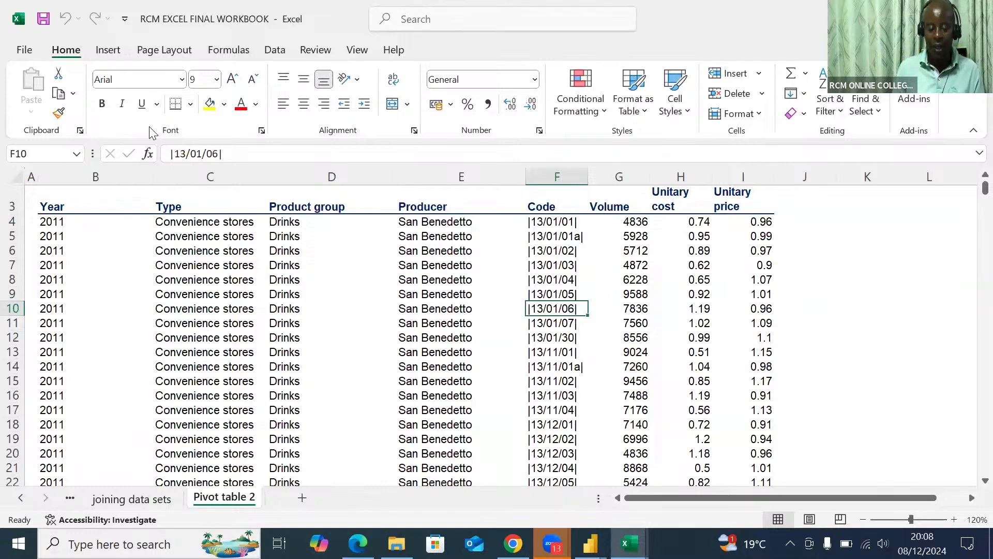
left_click(107, 52)
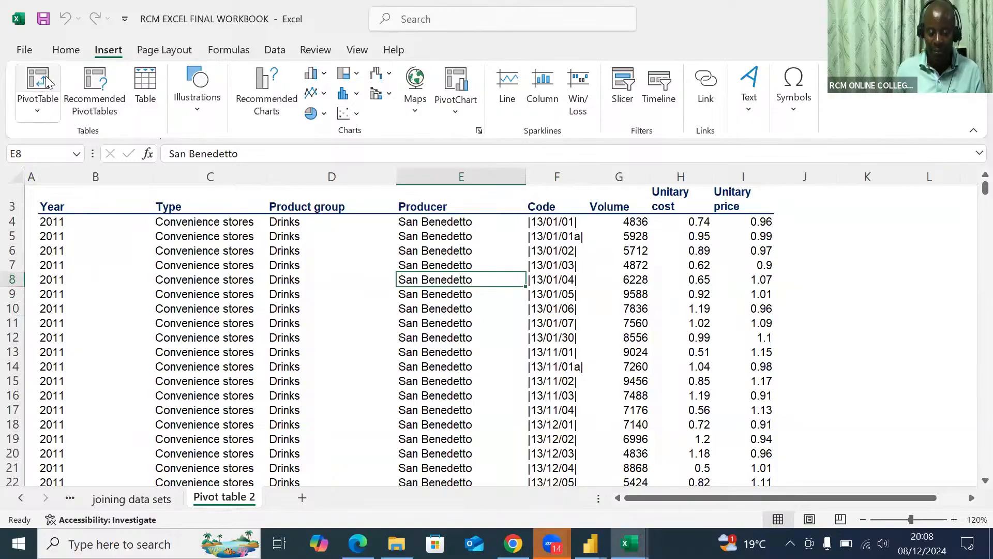
left_click(46, 81)
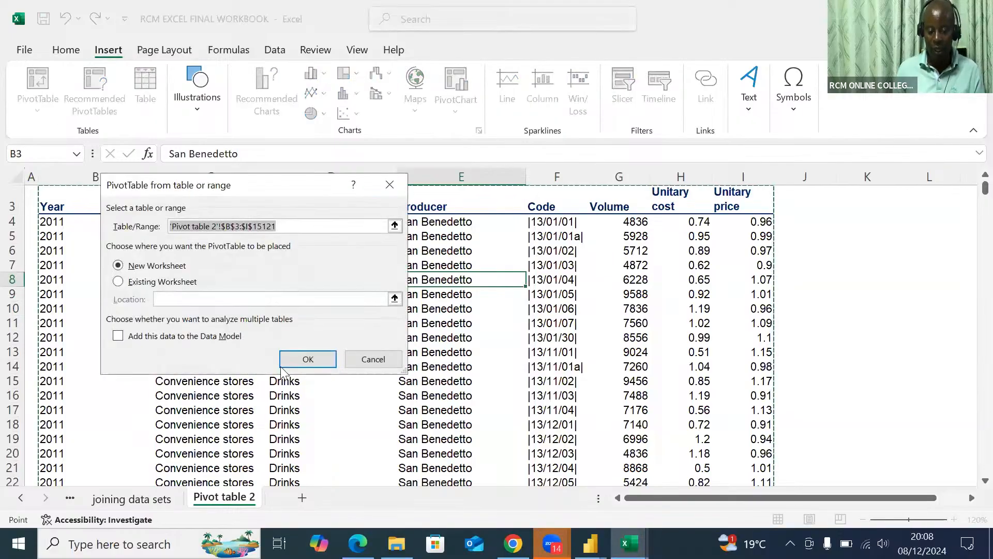
left_click(306, 360)
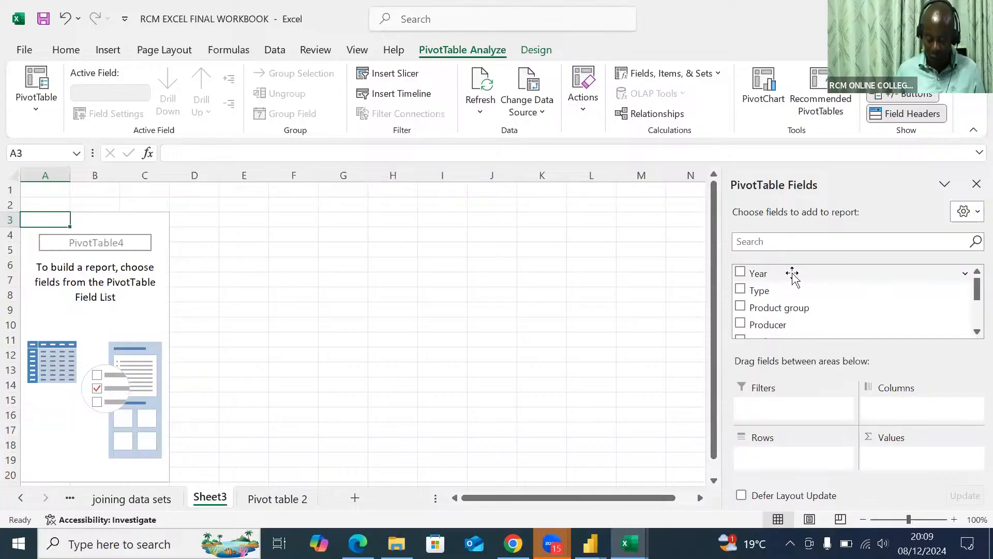
Lay out the PivotTable with Year as columns, Product group as rows and Volume as values
mouse_move(793, 273)
left_mouse_down()
mouse_move(807, 346)
mouse_move(832, 374)
mouse_move(822, 357)
mouse_move(843, 359)
mouse_move(905, 424)
mouse_move(889, 411)
left_mouse_up()
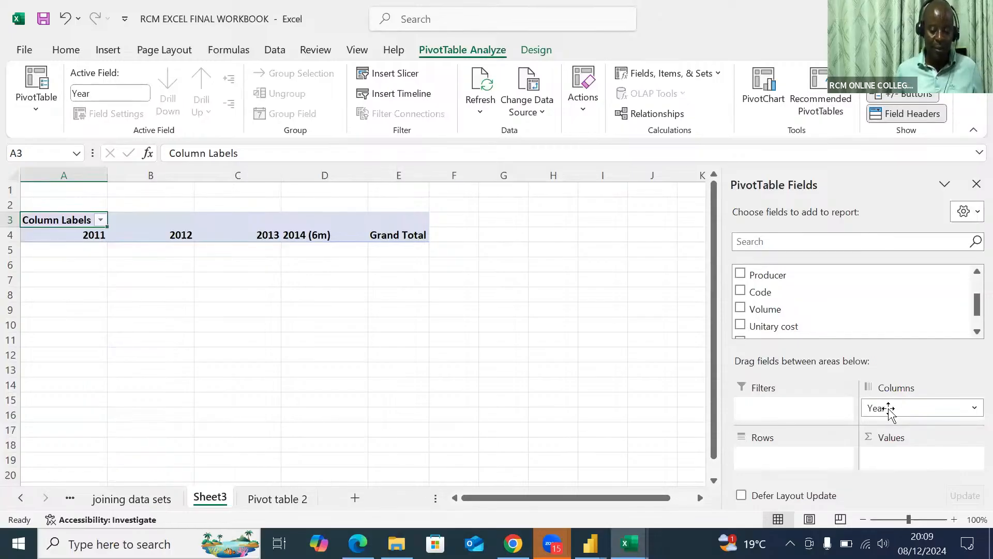
left_click(969, 331)
left_click(970, 331)
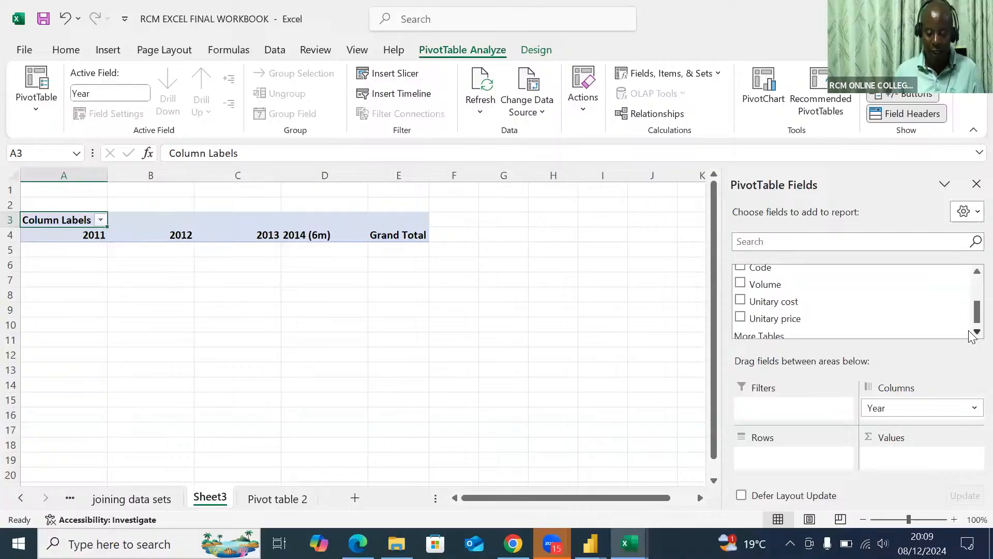
left_click(973, 272)
left_click(972, 272)
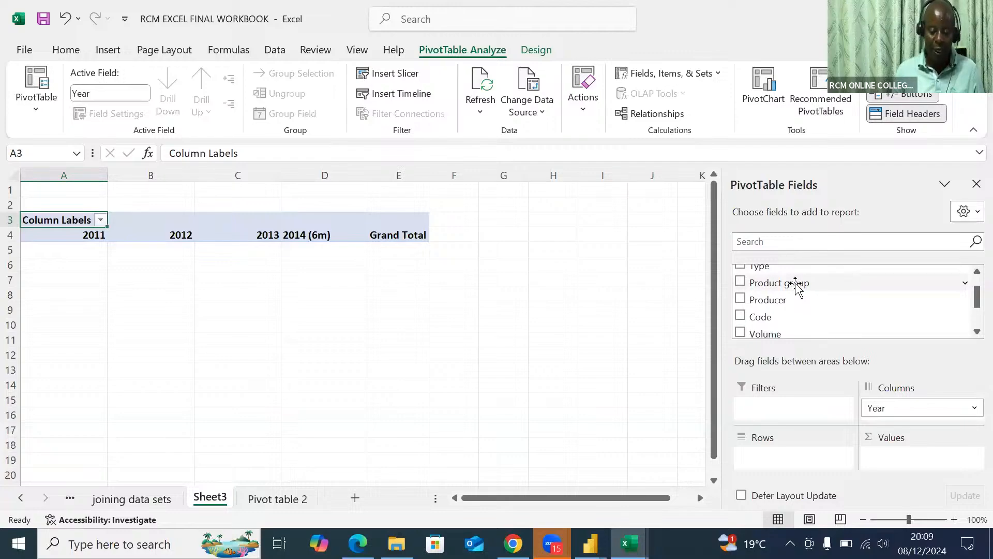
left_click_drag(796, 286, 776, 462)
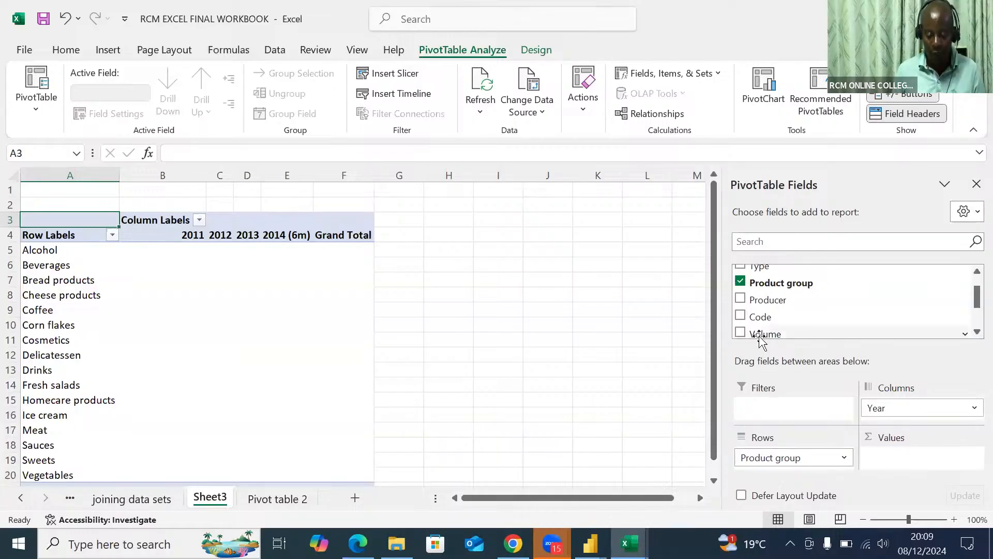
left_click_drag(761, 339, 896, 460)
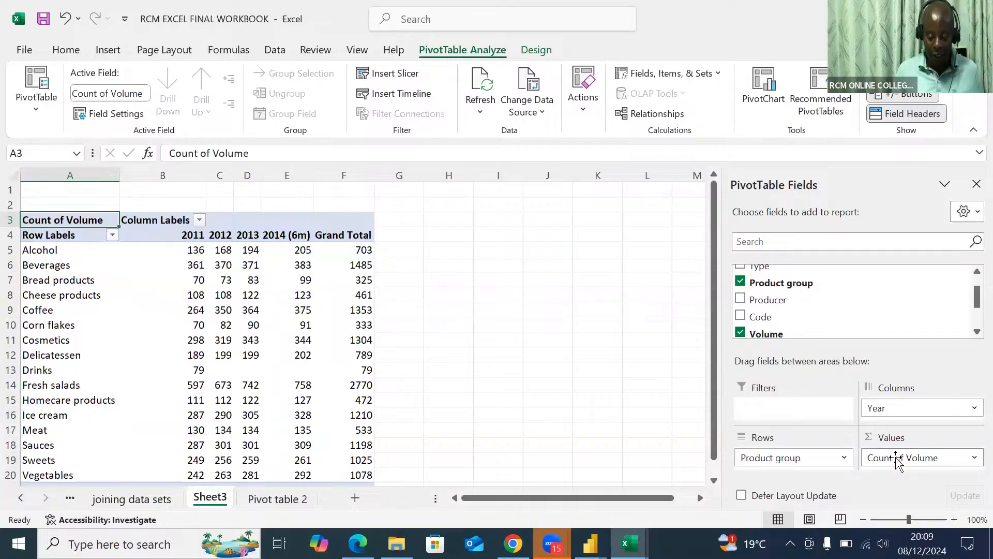
Change the calculation of the PivotTable's Volume values to Sum
left_click(973, 458)
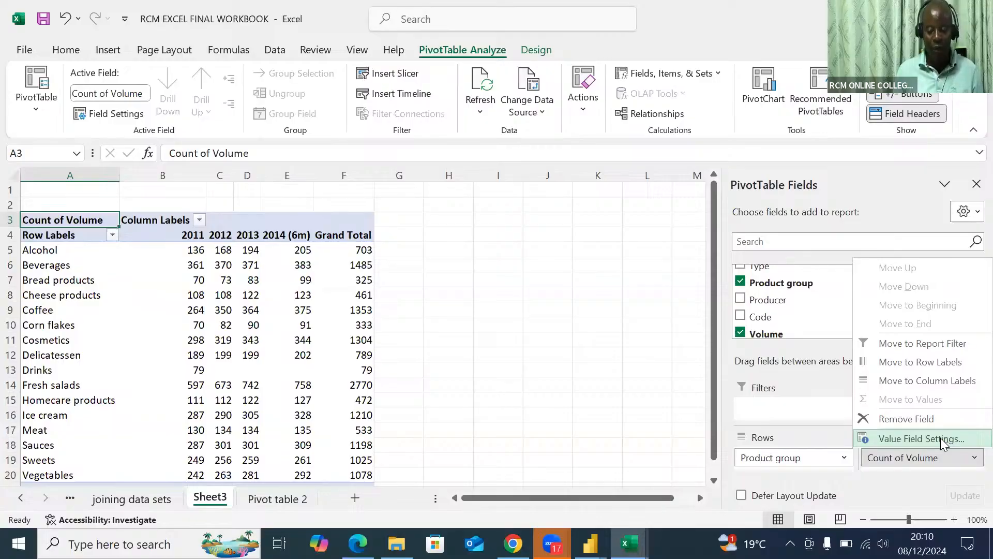
left_click(922, 439)
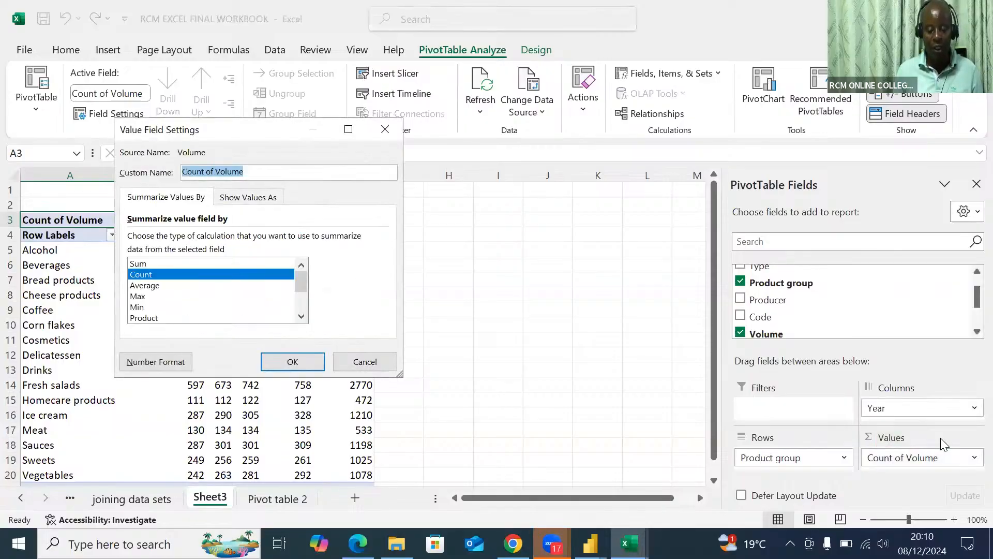
left_click(170, 264)
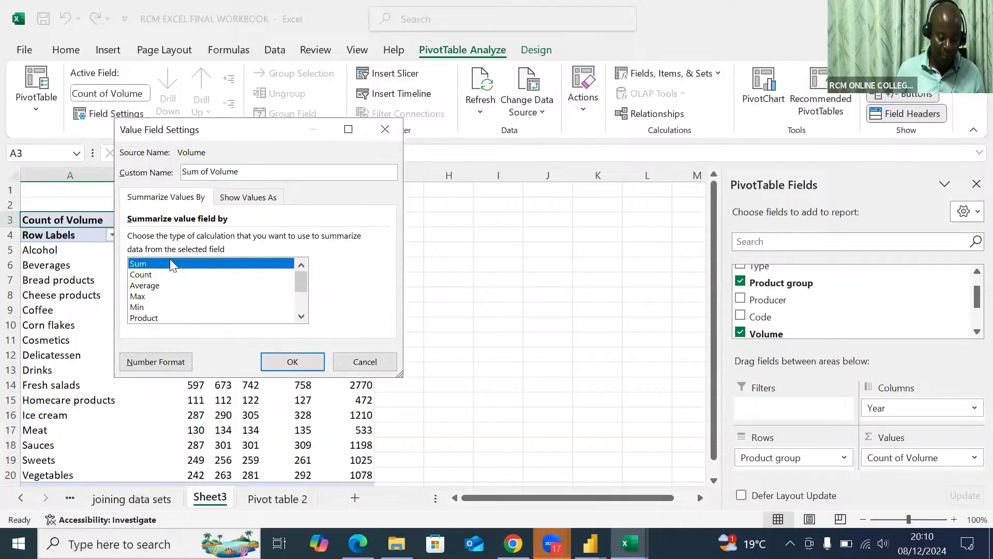
left_click(270, 360)
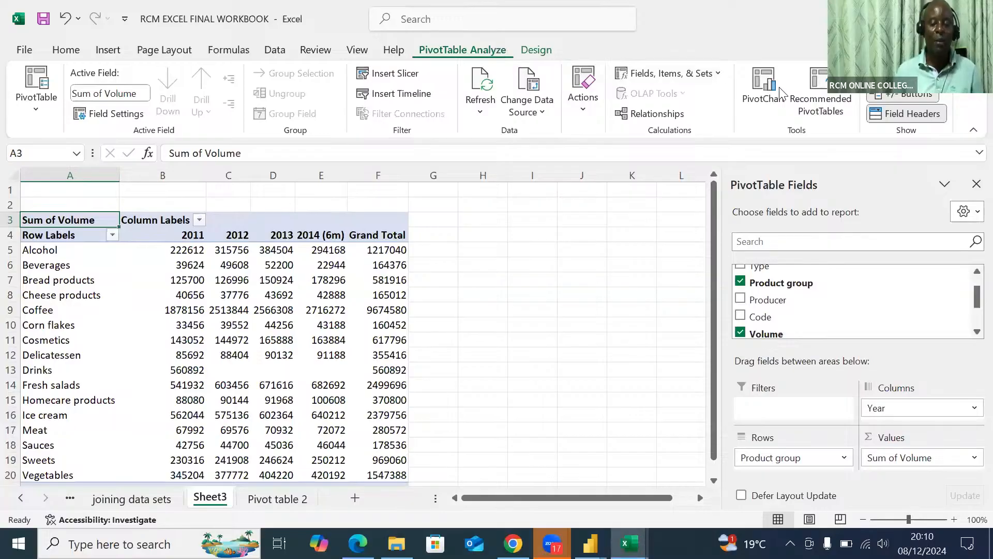
Insert a Clustered Column PivotChart, close its field list and move the chart beside the PivotTable
left_click(764, 86)
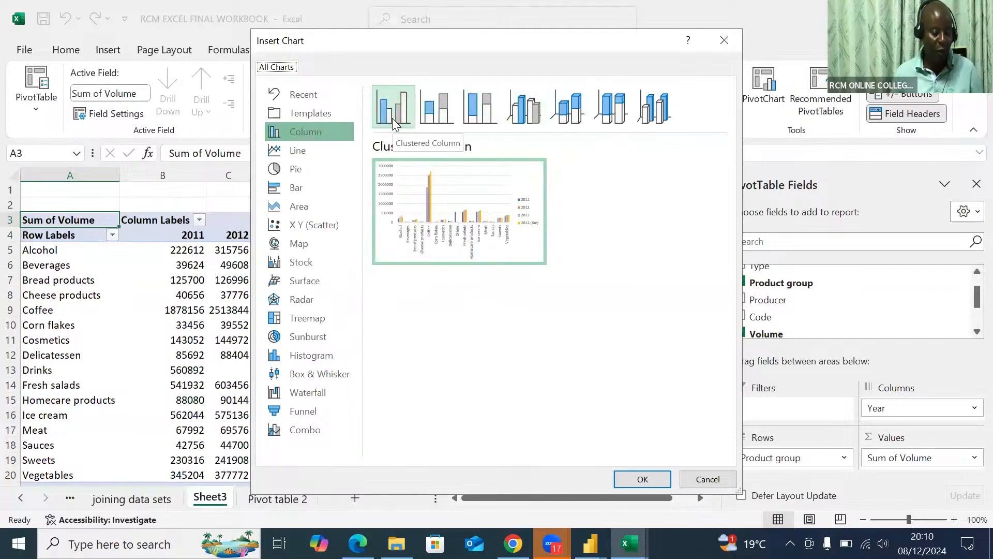
mouse_move(427, 207)
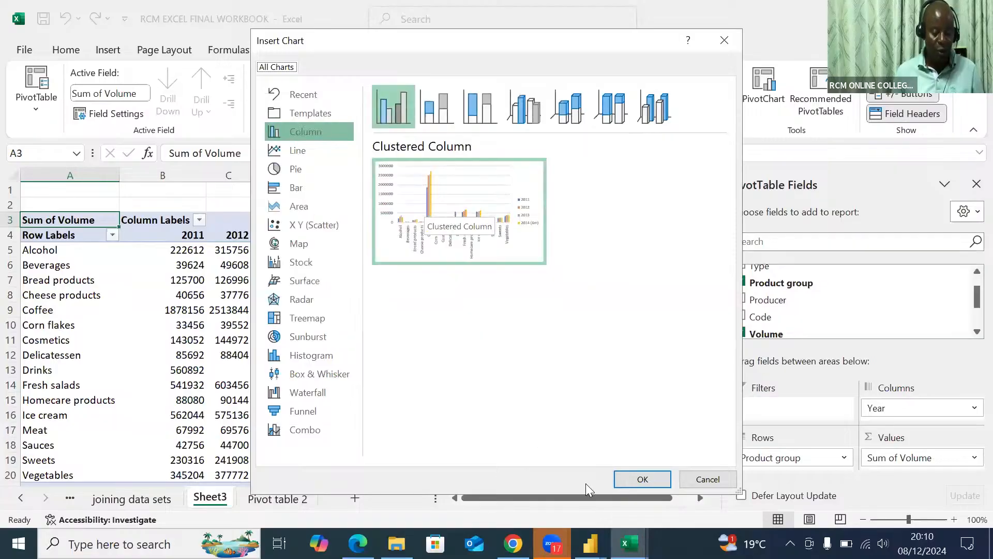
left_click(642, 479)
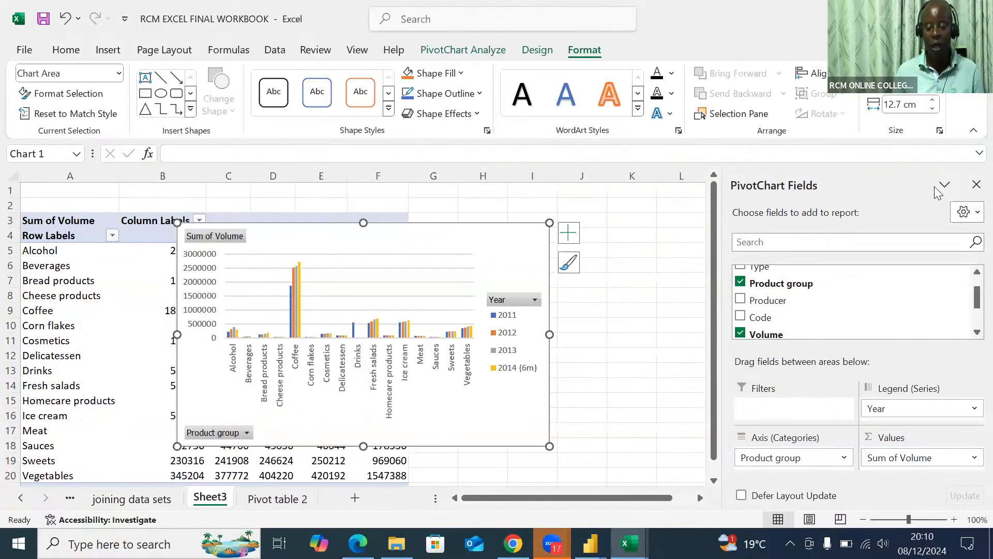
left_click(972, 186)
left_click_drag(514, 247, 864, 233)
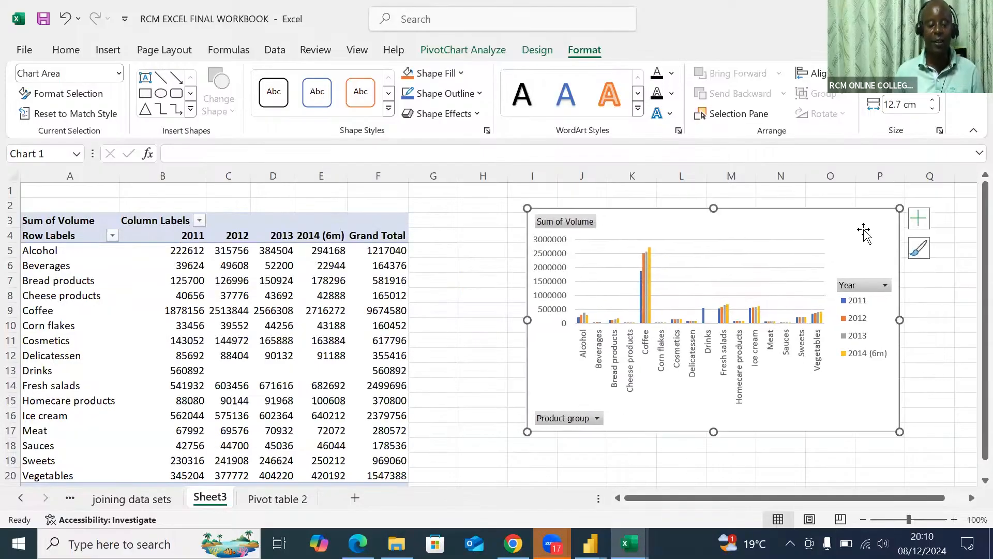
Filter the PivotChart's Product group field to show only Alcohol and Beverages
left_click(598, 418)
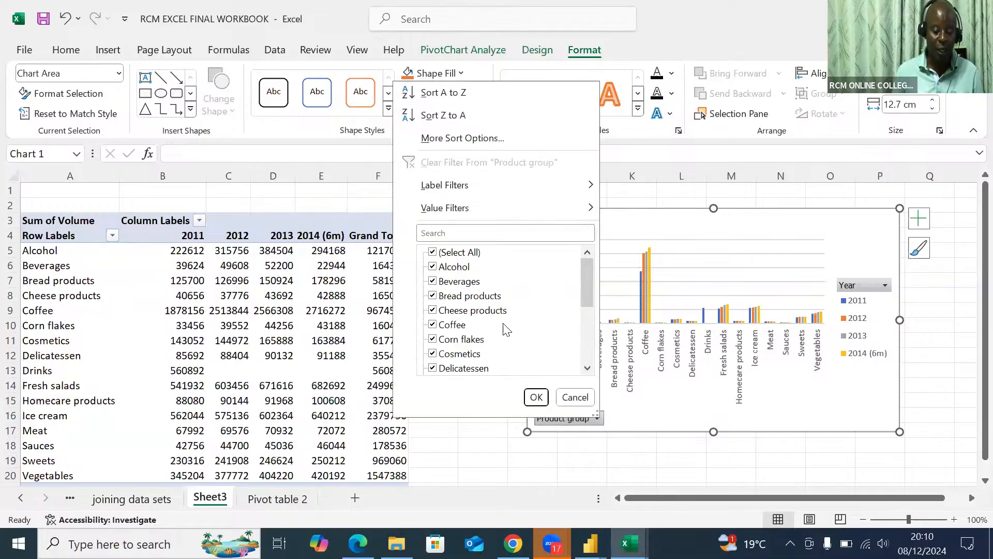
left_click(433, 252)
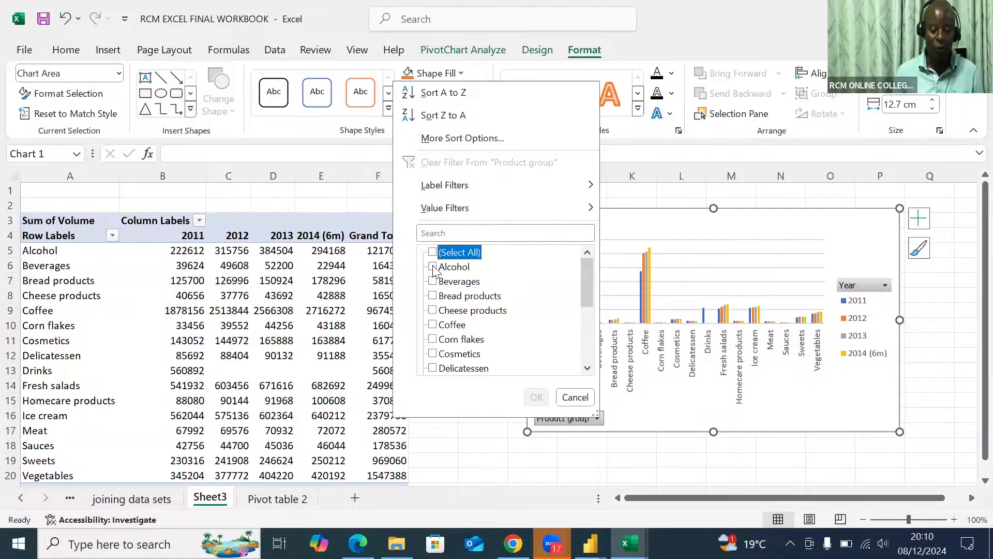
left_click(433, 267)
left_click(432, 282)
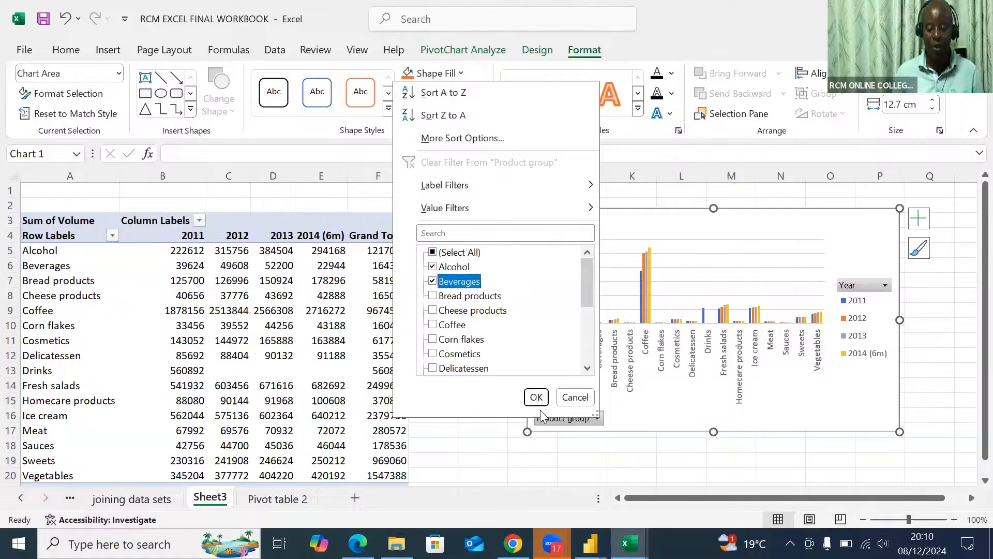
left_click(536, 397)
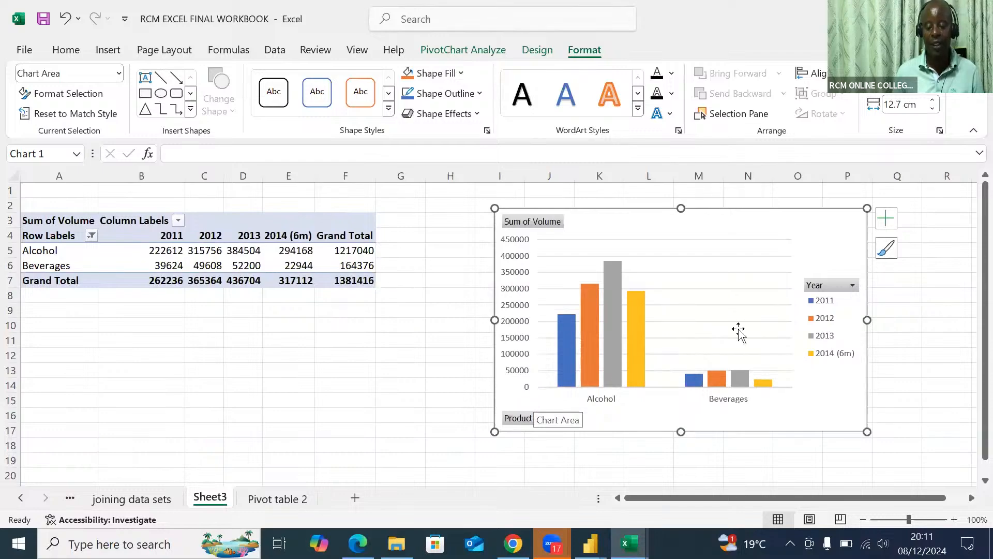
Limit the PivotChart's Year field to 2012 and 2013
left_click(854, 286)
left_click(685, 363)
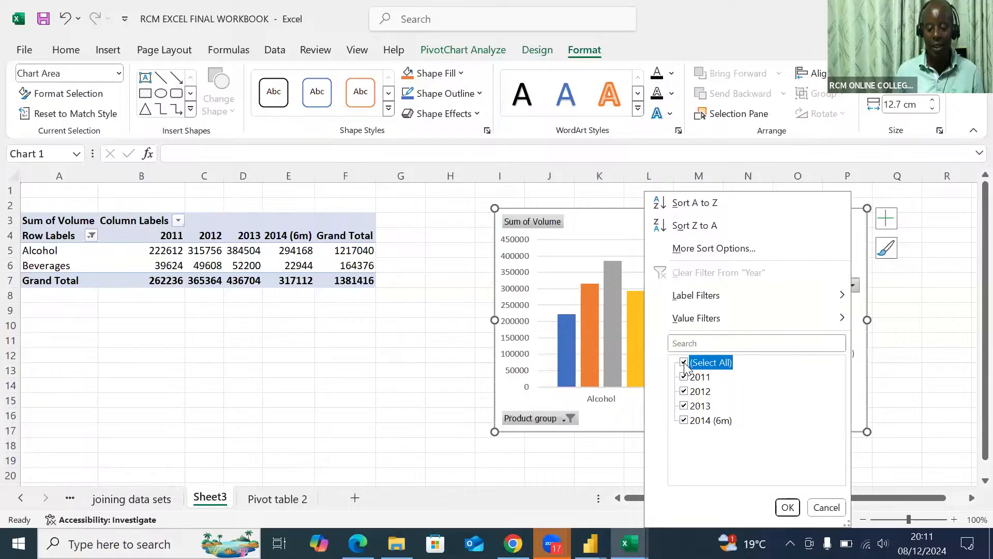
left_click(684, 392)
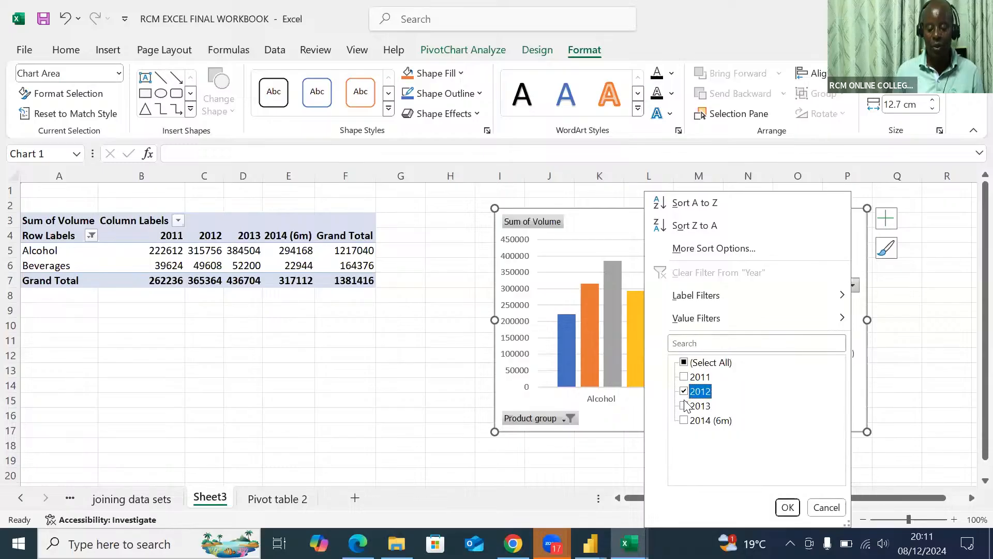
left_click(684, 406)
left_click(787, 507)
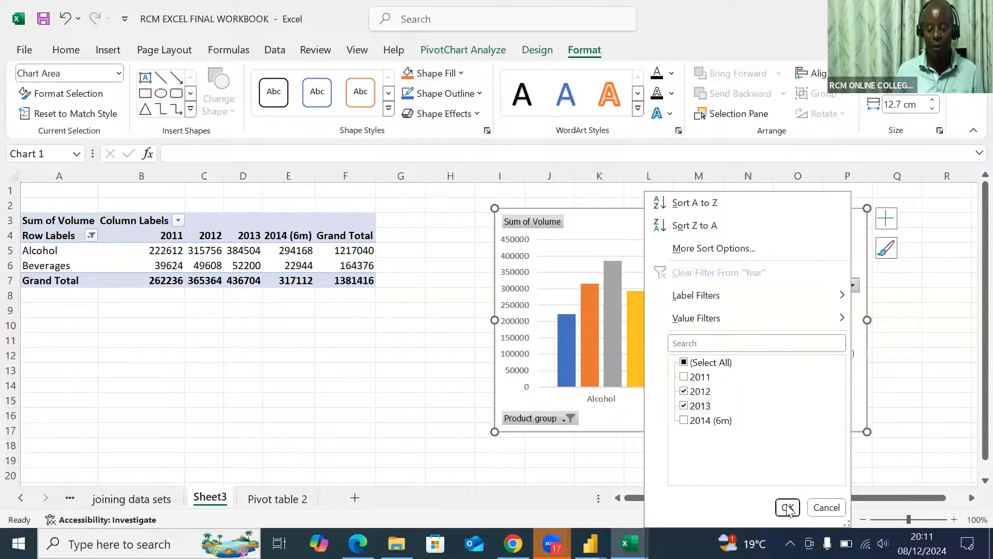